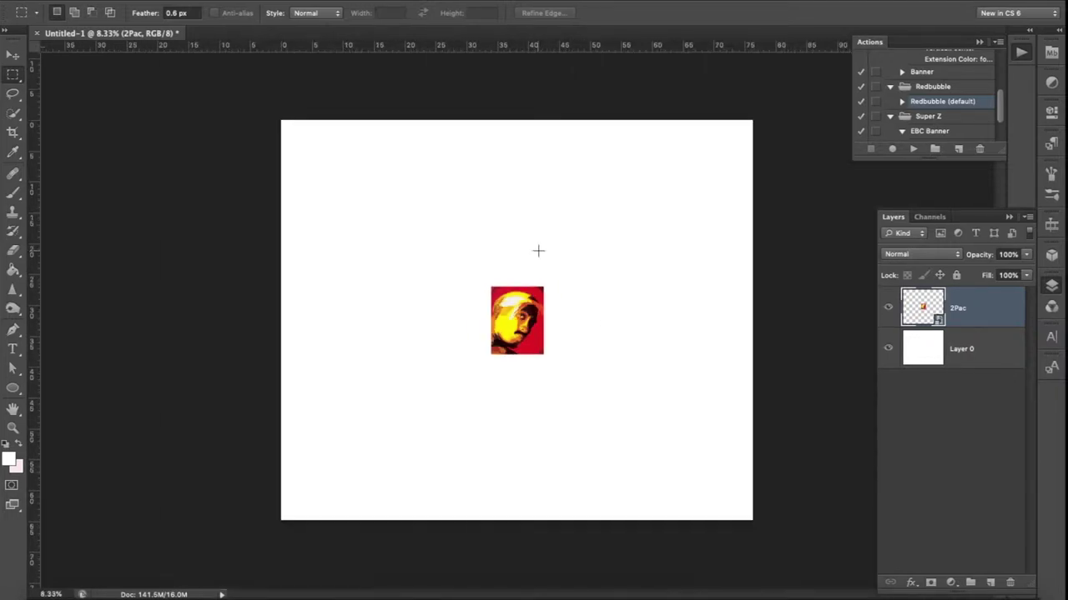
Enlarge the tiny 2Pac portrait layer to fill most of the canvas and zoom in on the face.
key(ctrl+t)
drag(542, 287, 672, 161)
key(Return)
key(ctrl+plus)
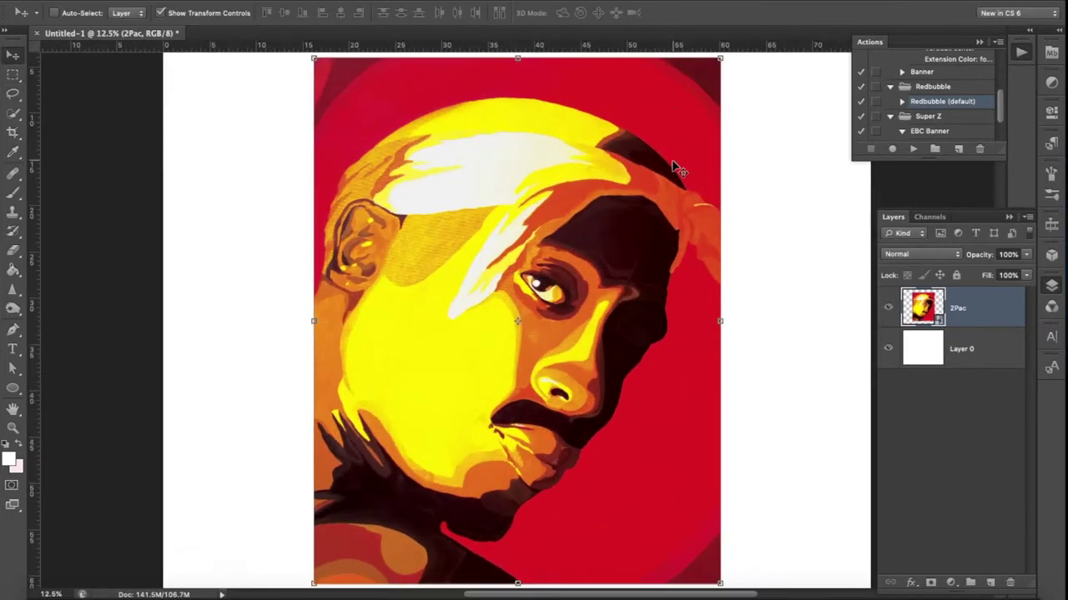
key(ctrl+plus)
key(ctrl+plus)
click(13, 329)
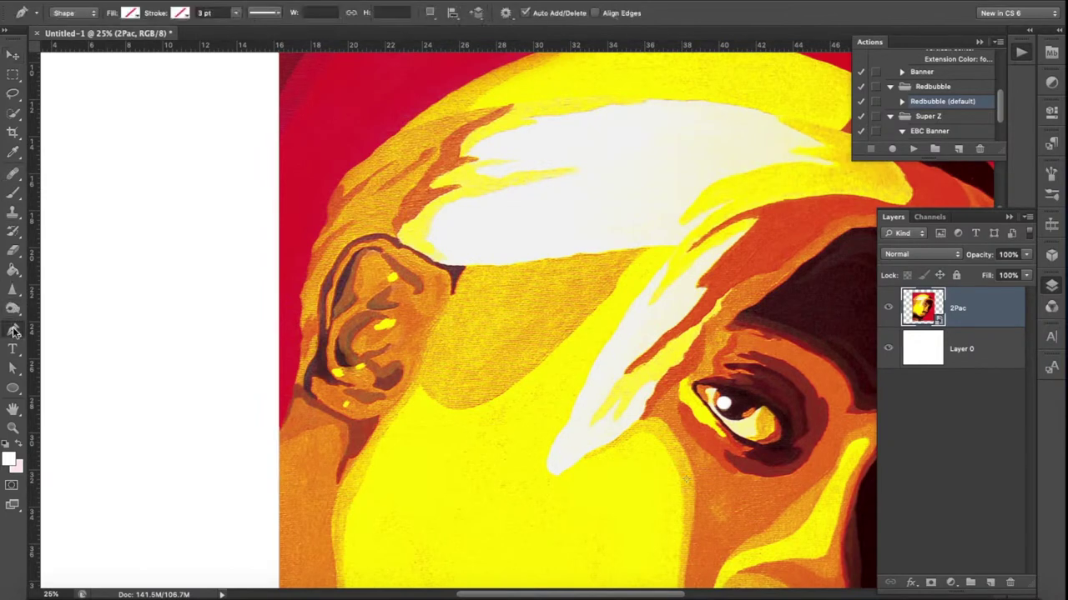
Start a pen shape path with anchors beside and along the ear's outer edge.
key(ctrl+plus)
click(241, 432)
key(ctrl+plus)
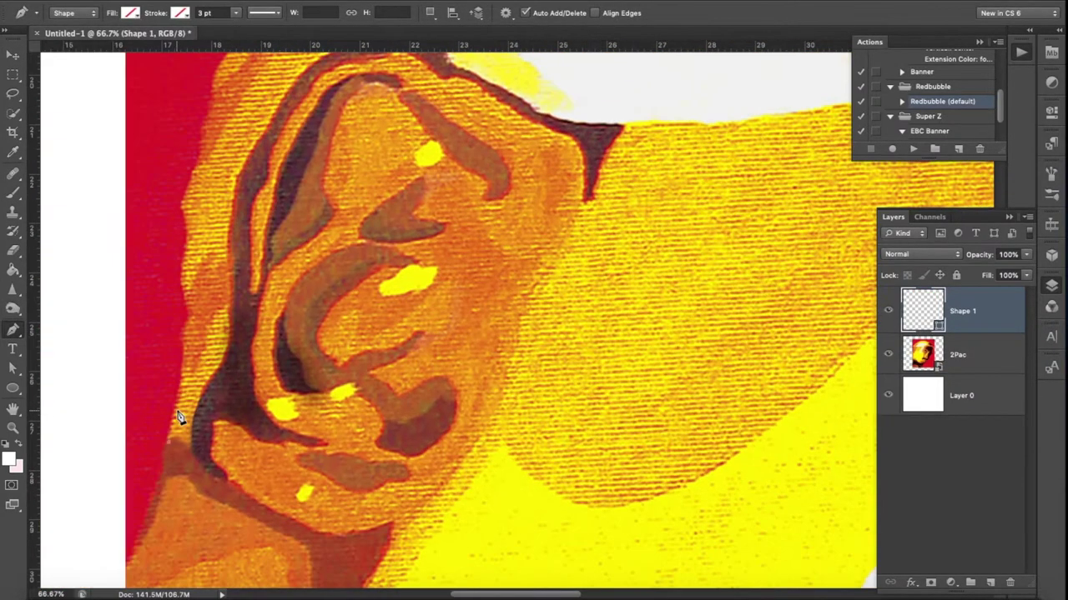
click(178, 407)
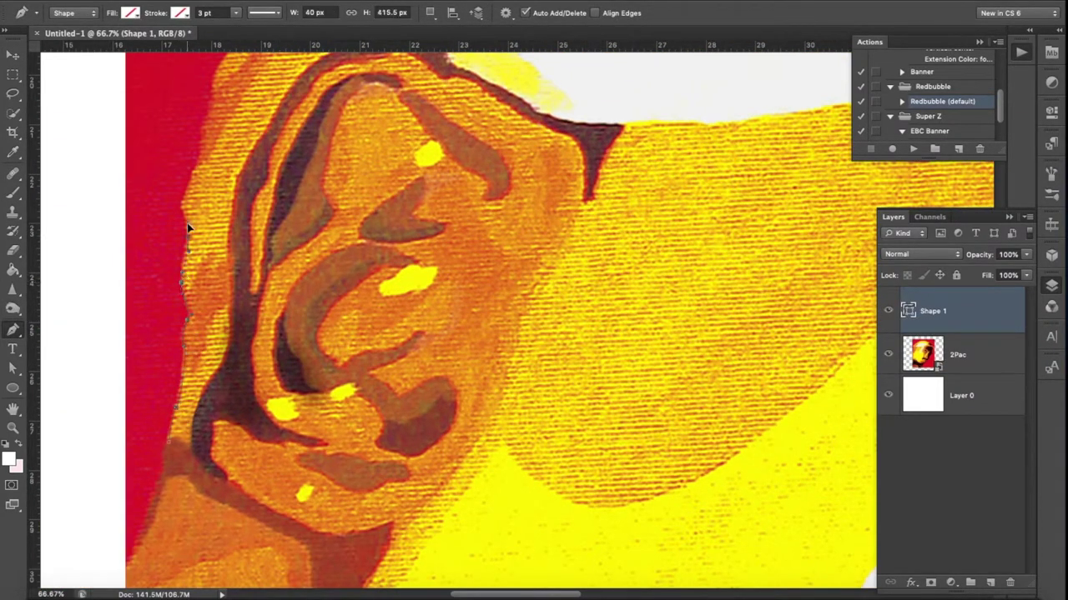
click(199, 172)
Extend the path with curved anchors up the side of the head, over the top and along the bandana.
scroll(200, 177, up, 3)
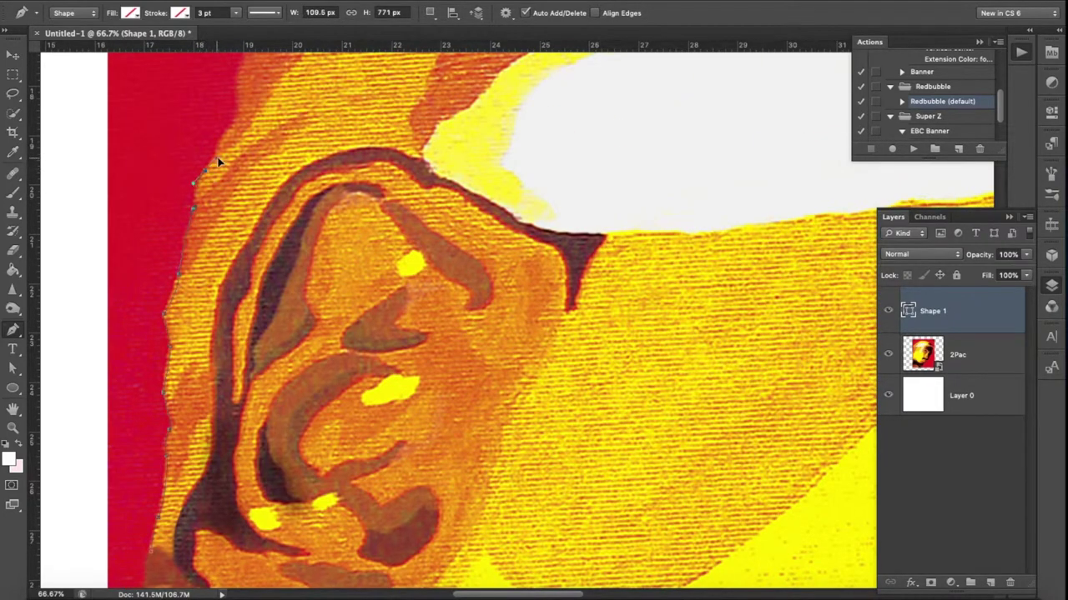
scroll(240, 123, up, 2)
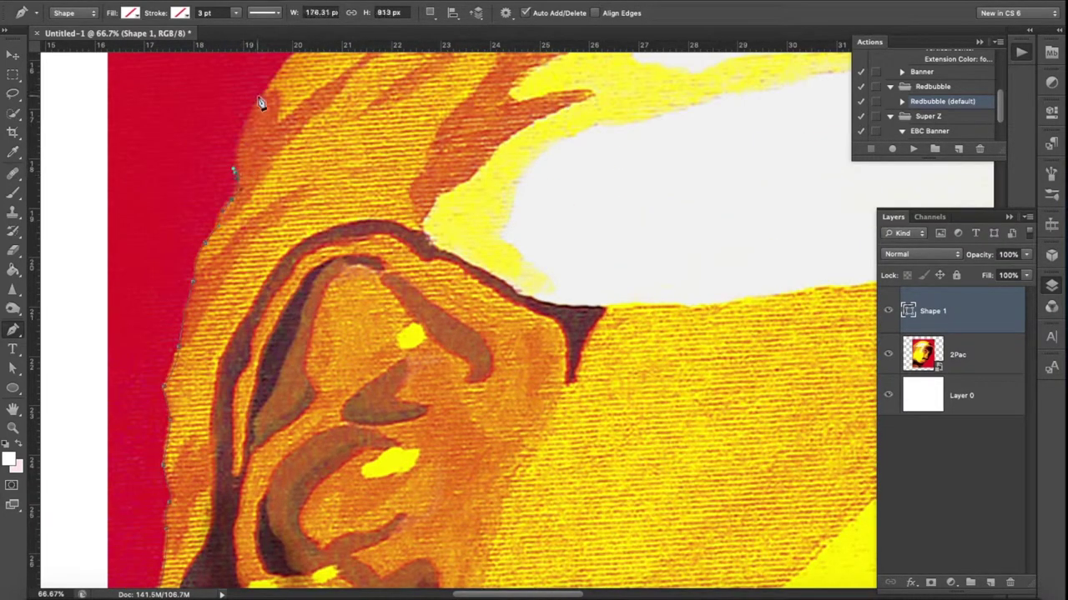
drag(281, 77, 195, 279)
click(252, 230)
drag(430, 93, 360, 257)
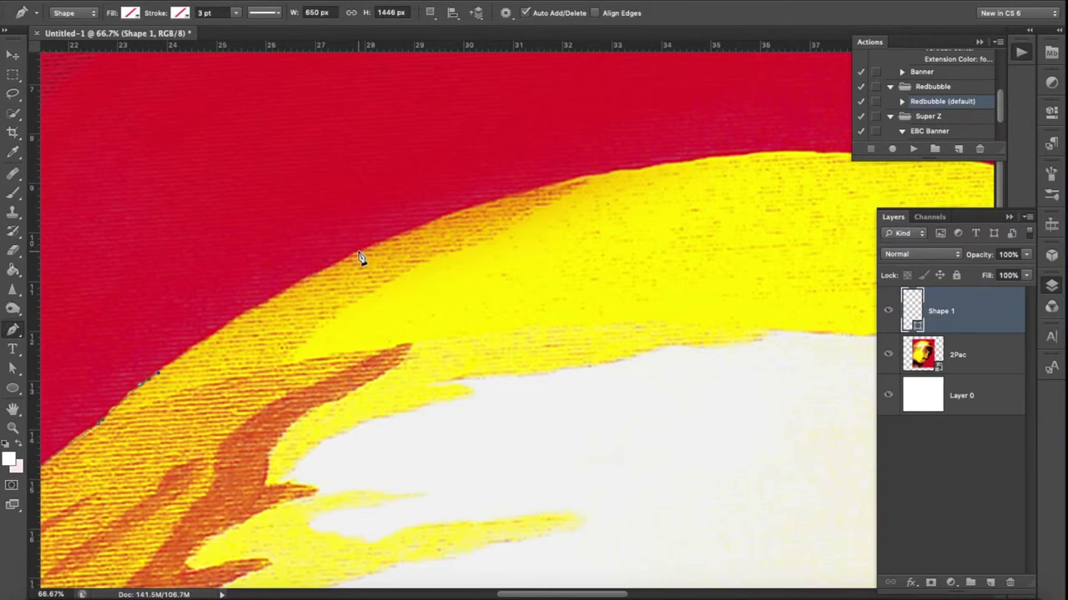
drag(747, 155, 899, 146)
scroll(775, 147, right, 10)
mouse_move(801, 224)
mouse_down()
mouse_move(822, 233)
mouse_move(448, 190)
mouse_up()
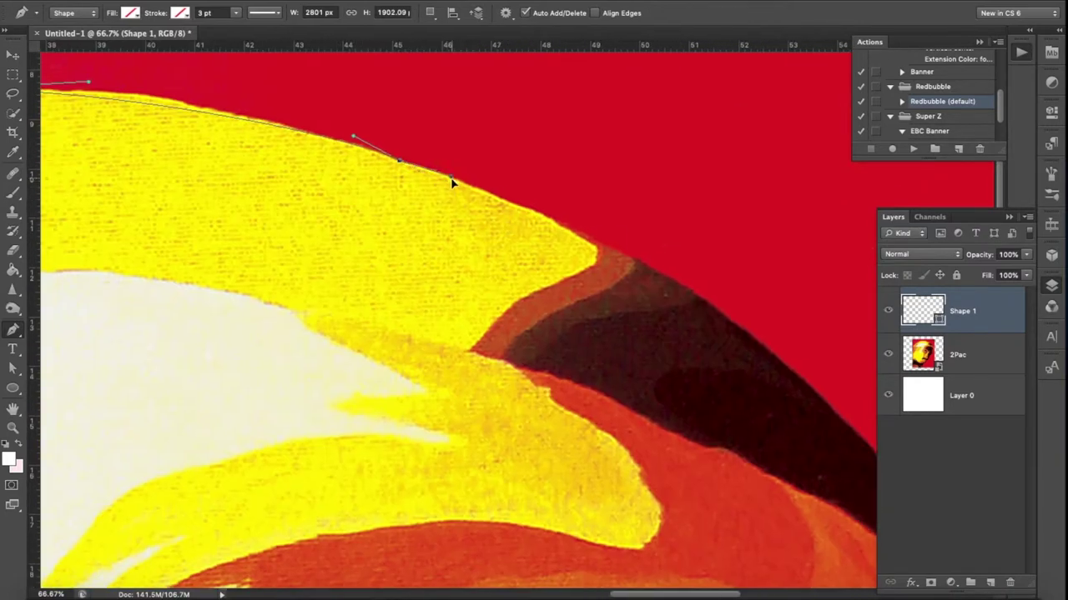
scroll(451, 182, down, 1)
mouse_move(752, 435)
mouse_down()
mouse_move(763, 487)
mouse_move(818, 501)
mouse_up()
Curve the path down the back of the head along the dark hair edge.
scroll(762, 487, down, 1)
scroll(767, 377, up, 2)
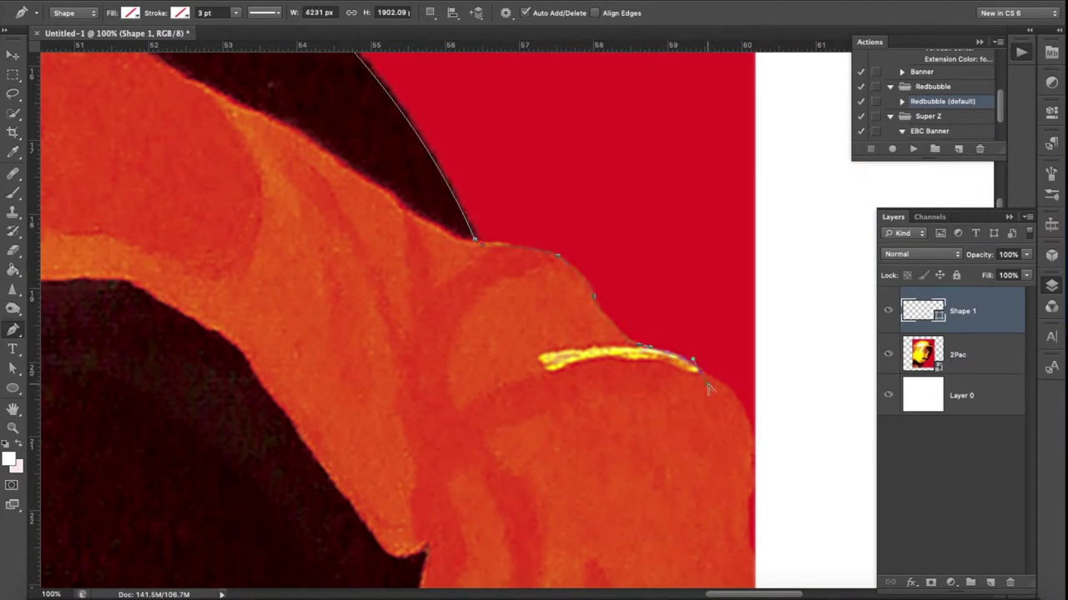
scroll(751, 380, down, 3)
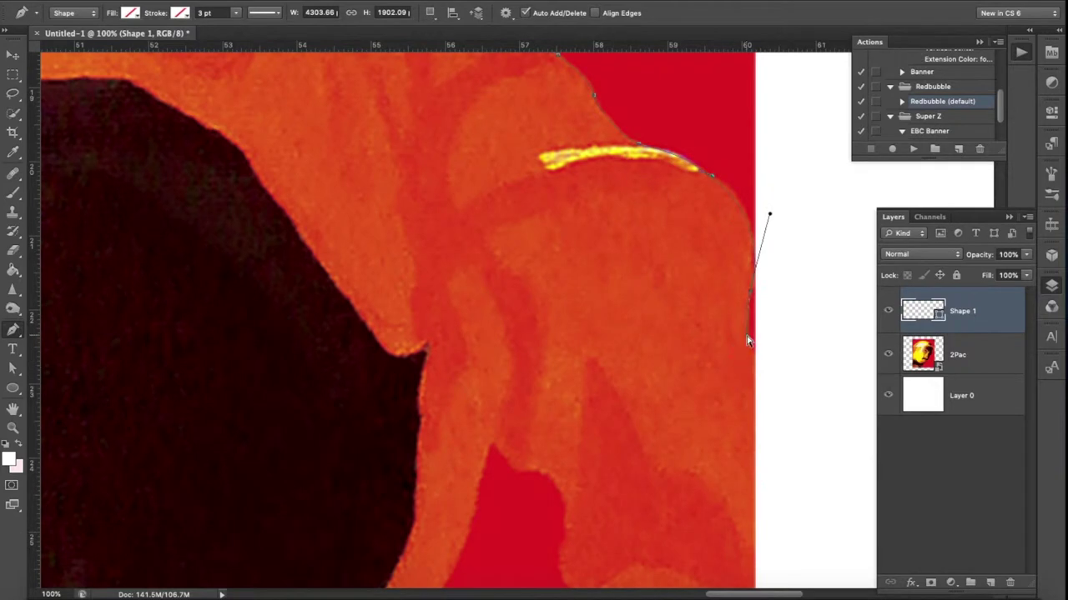
scroll(747, 340, down, 1)
scroll(660, 353, down, 1)
scroll(578, 457, up, 1)
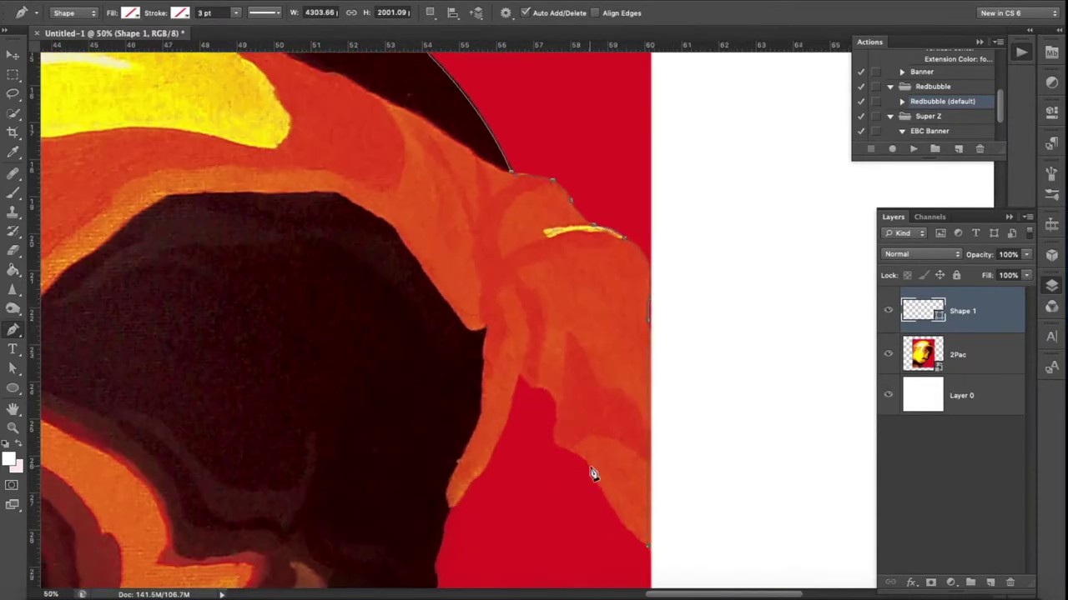
scroll(564, 429, up, 2)
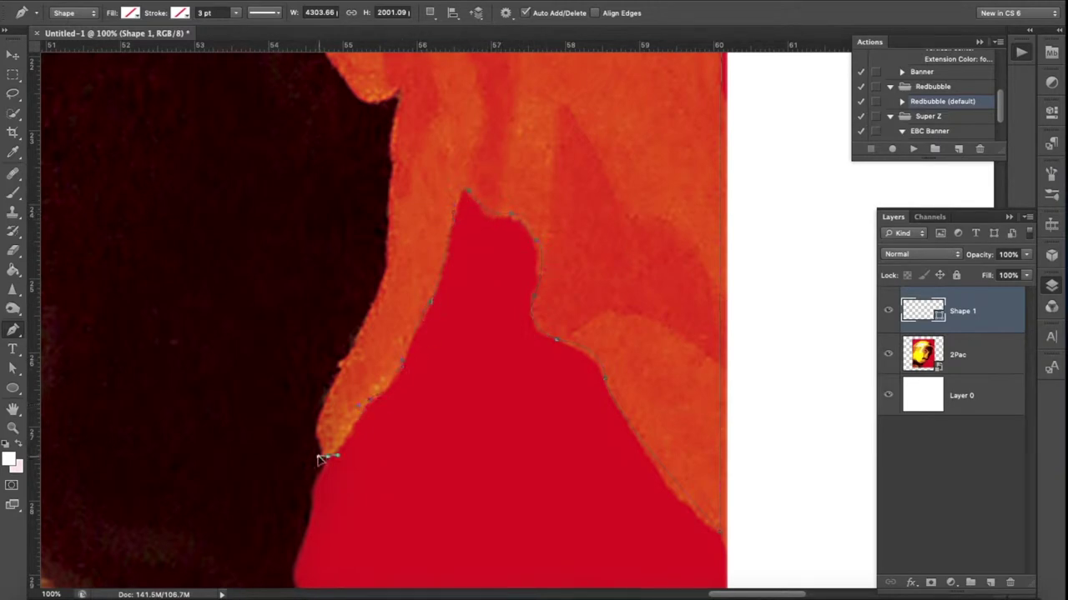
scroll(328, 463, down, 2)
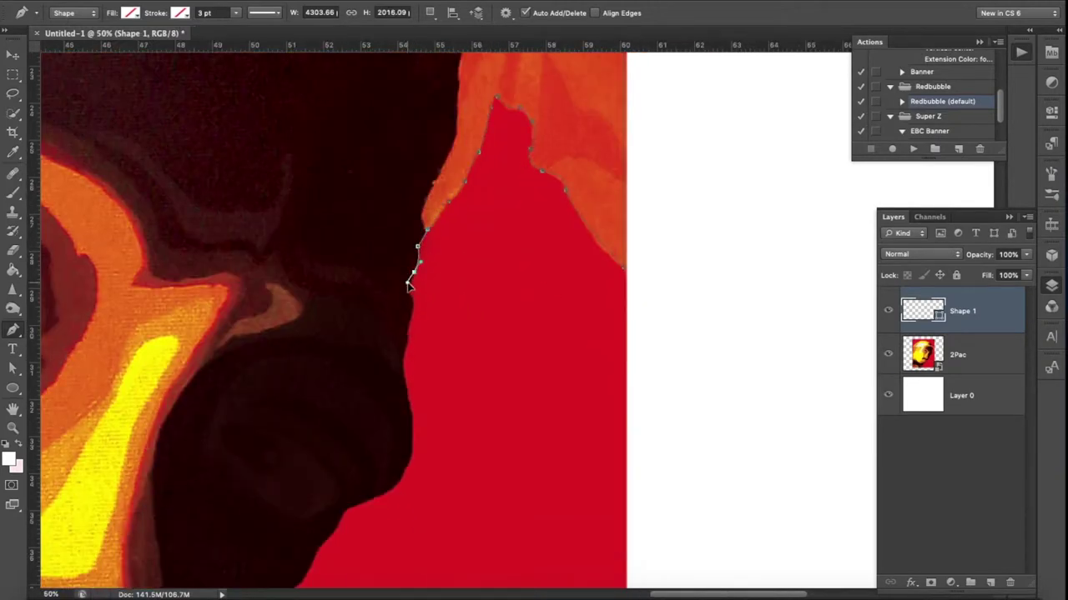
scroll(408, 284, up, 2)
scroll(412, 301, up, 2)
drag(292, 216, 287, 240)
drag(268, 302, 273, 315)
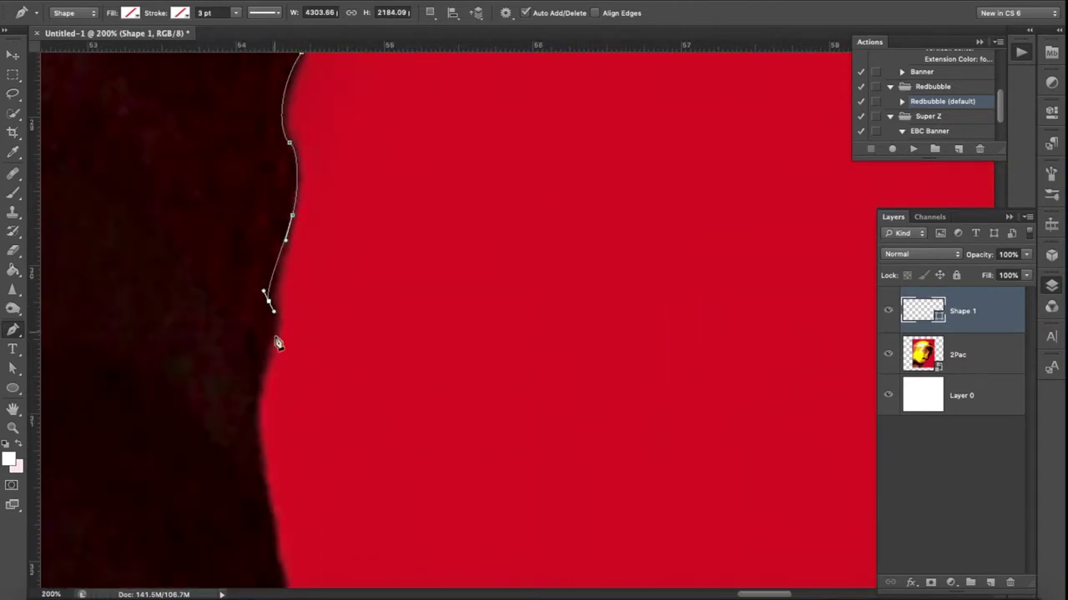
click(265, 473)
scroll(265, 472, down, 3)
scroll(265, 475, down, 2)
scroll(264, 479, down, 2)
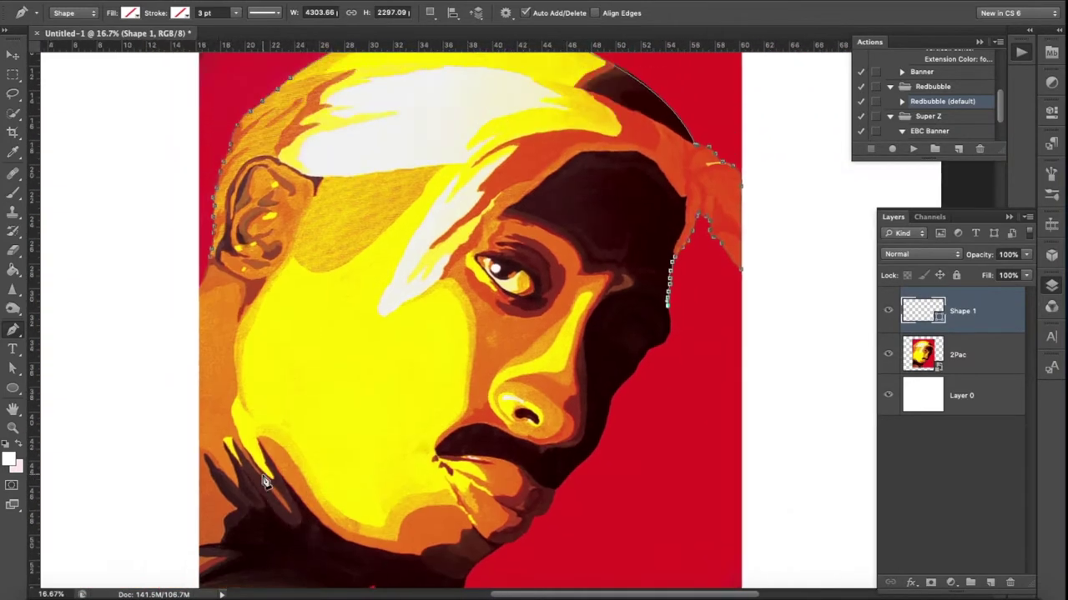
Add anchors down the jaw edge, giving the last one smooth curve handles.
scroll(687, 312, up, 2)
click(667, 328)
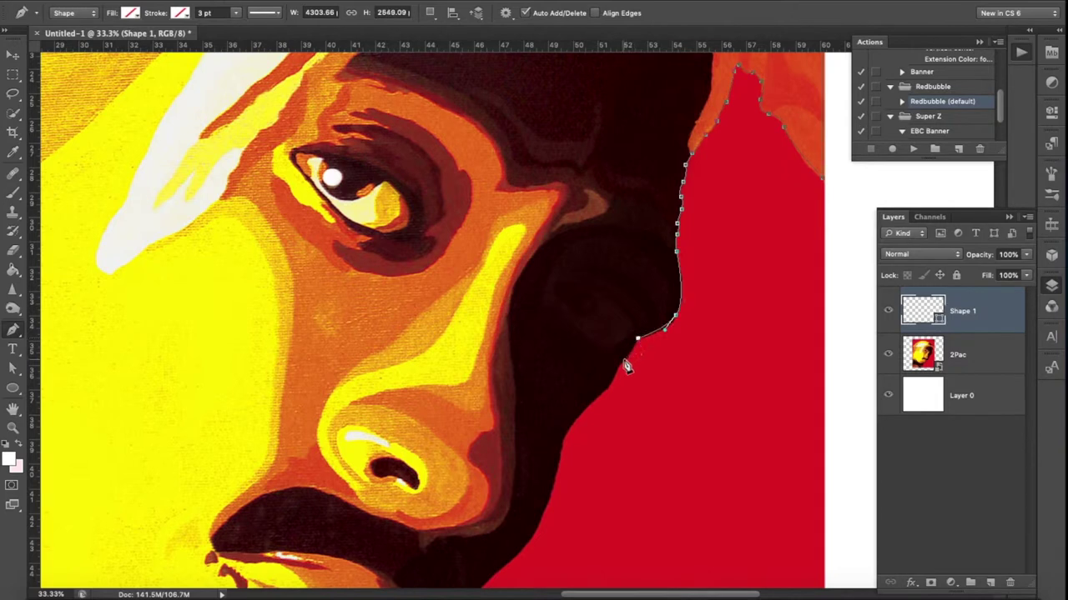
click(613, 385)
scroll(613, 386, up, 2)
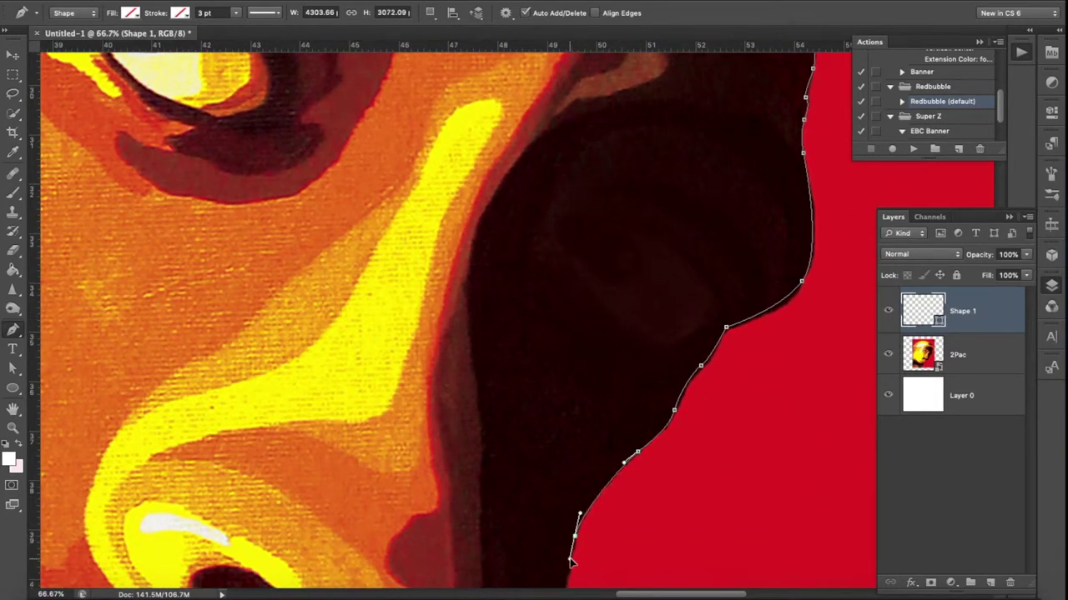
scroll(571, 563, down, 2)
click(552, 508)
scroll(552, 508, down, 4)
mouse_move(461, 374)
mouse_down()
mouse_move(386, 436)
mouse_move(387, 451)
mouse_up()
Place smooth anchors along and under the chin.
scroll(349, 492, down, 2)
scroll(349, 493, left, 1)
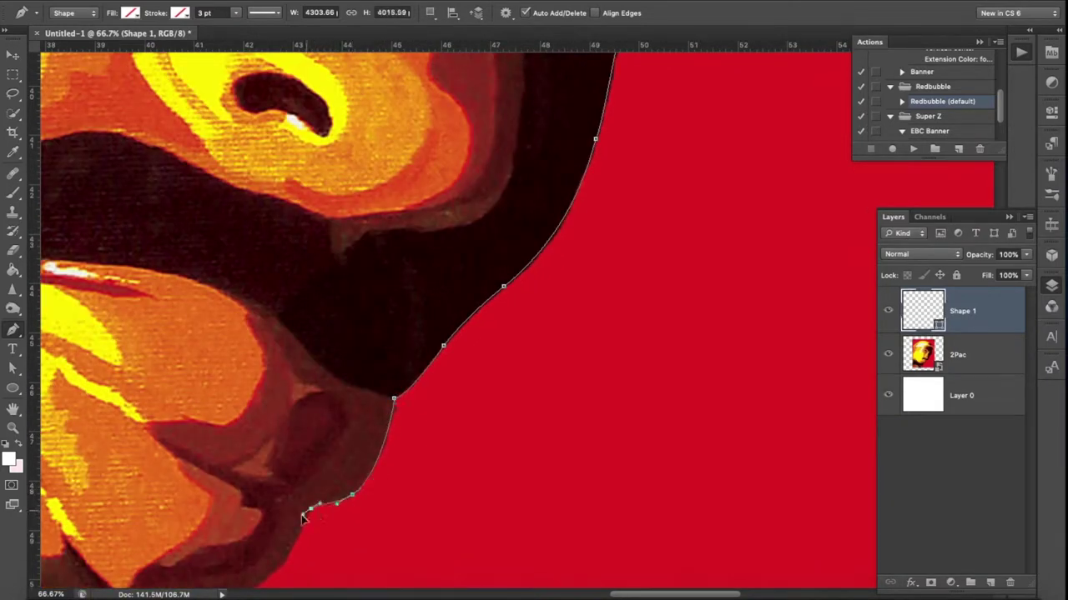
scroll(298, 548, down, 2)
scroll(298, 548, left, 1)
drag(212, 528, 138, 553)
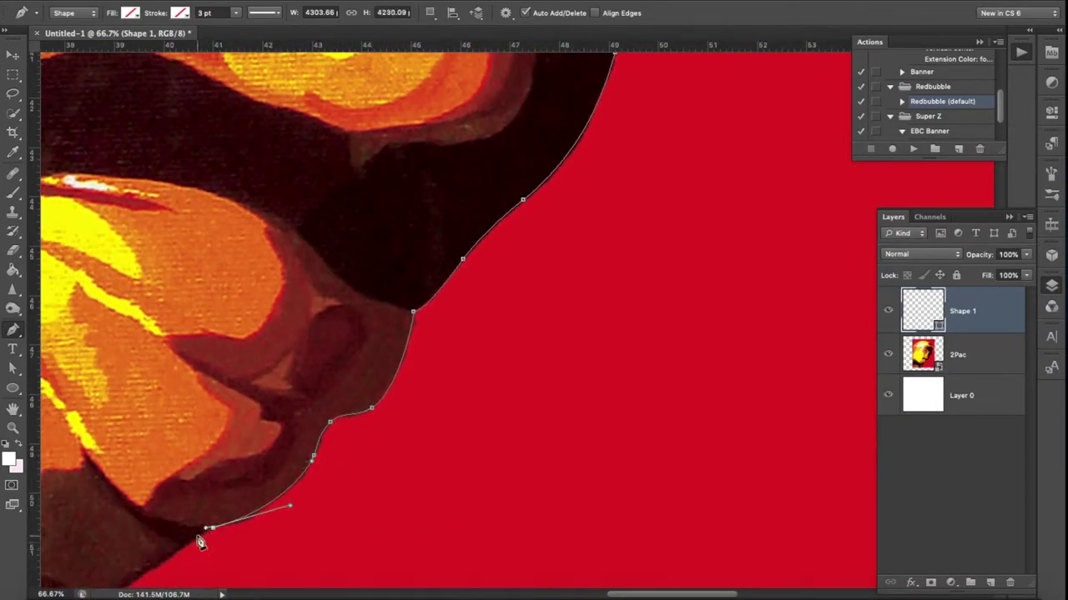
scroll(200, 542, up, 2)
scroll(276, 501, down, 2)
drag(414, 378, 393, 402)
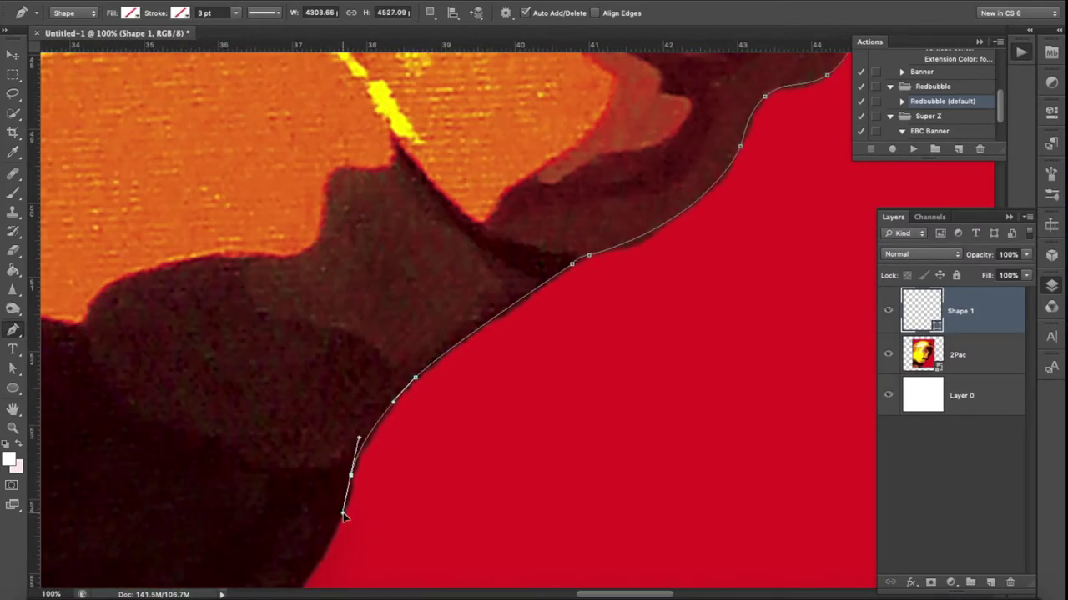
scroll(344, 517, down, 1)
scroll(334, 467, down, 1)
scroll(334, 467, left, 1)
drag(355, 442, 286, 442)
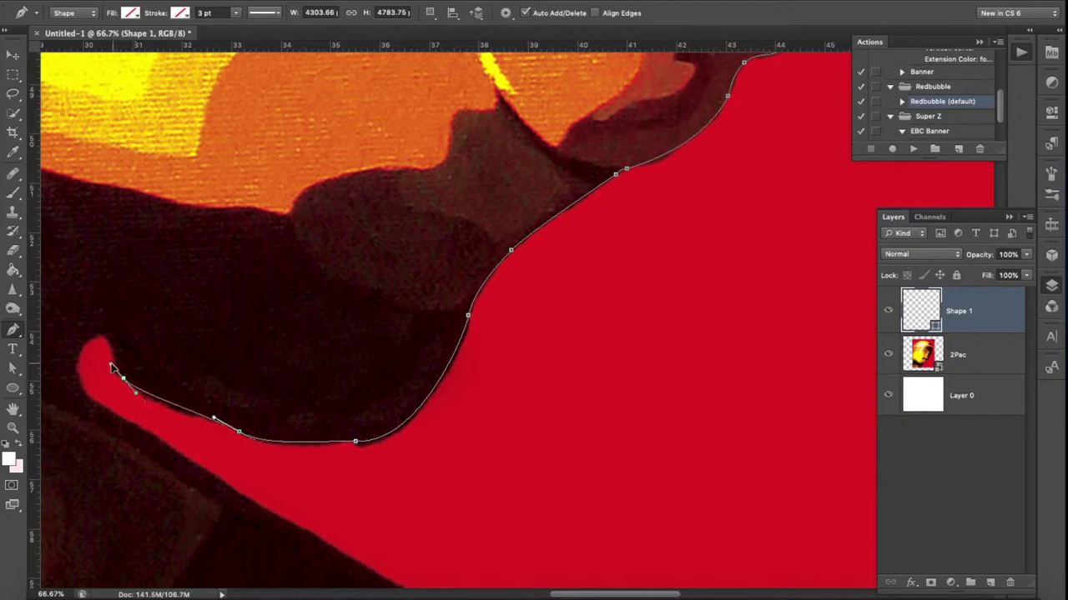
Curve the path back up the left cheek to close it, then zoom out to see the outline.
scroll(96, 338, down, 1)
scroll(358, 386, down, 1)
scroll(512, 487, down, 1)
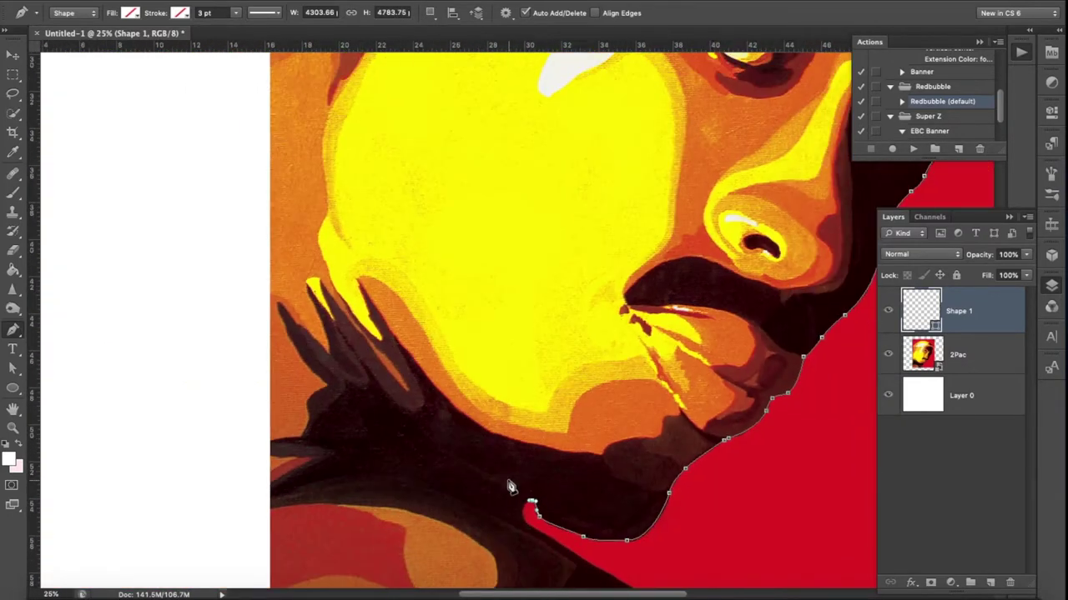
scroll(302, 338, up, 3)
drag(284, 275, 267, 226)
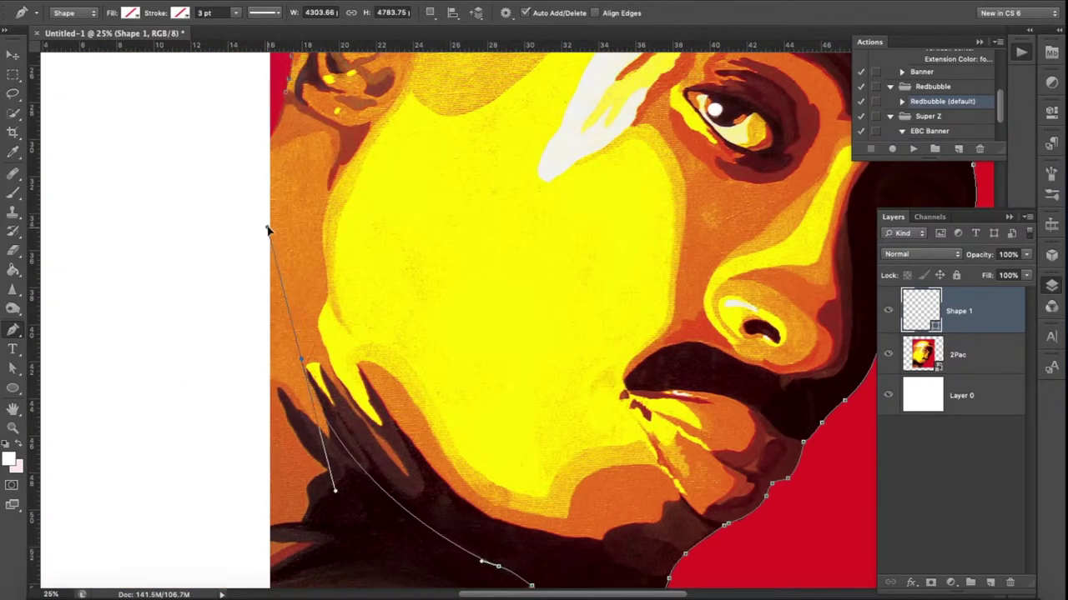
scroll(348, 228, up, 2)
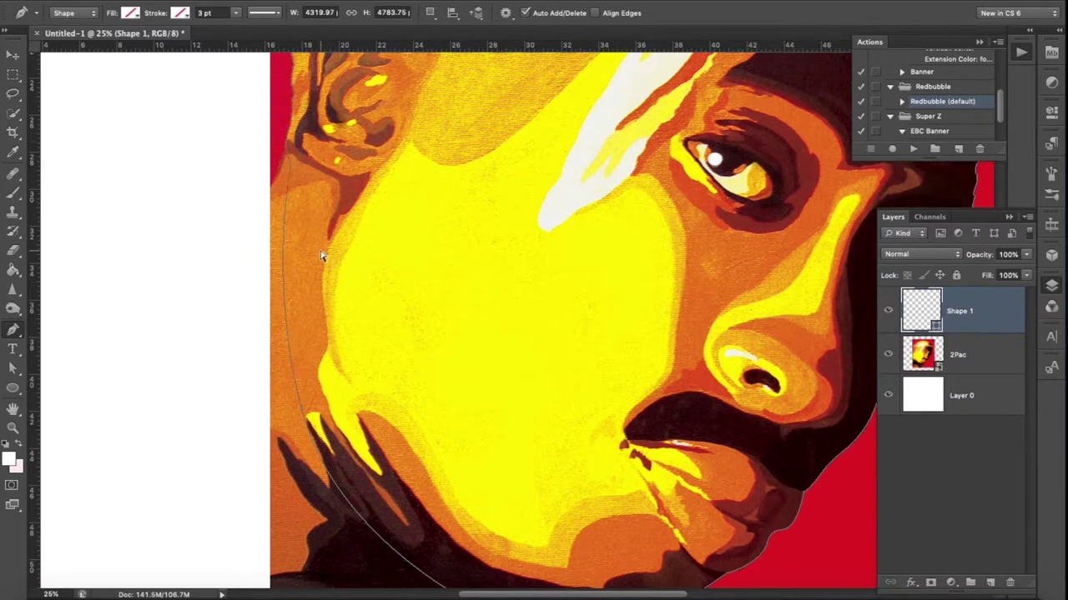
key(ctrl+minus)
key(v)
ctrl+click(621, 292)
Turn the Shape 1 head path into a selection.
right_click(590, 320)
click(621, 326)
key(p)
right_click(538, 331)
click(584, 398)
key(Return)
key(ctrl+minus)
key(ctrl+plus)
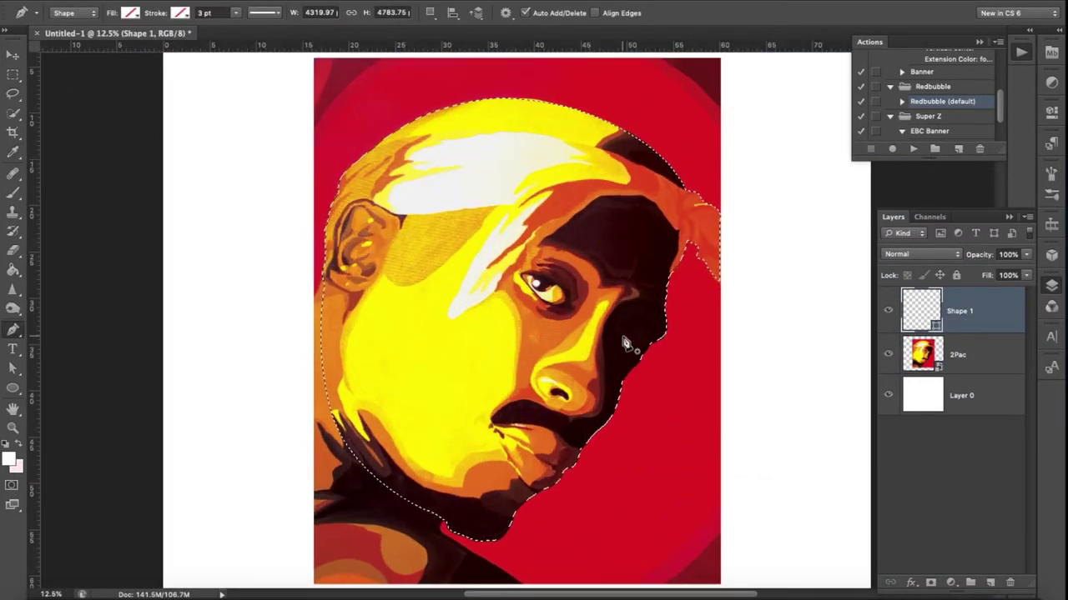
Duplicate the 2Pac layer to create a 2Pac copy layer.
click(968, 354)
right_click(967, 353)
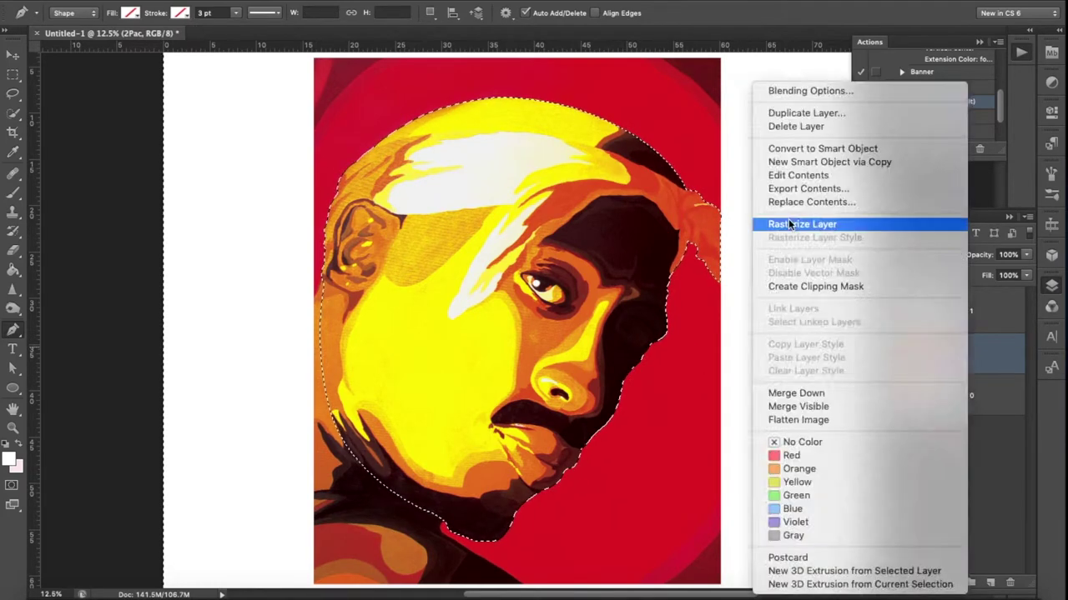
click(822, 126)
key(Return)
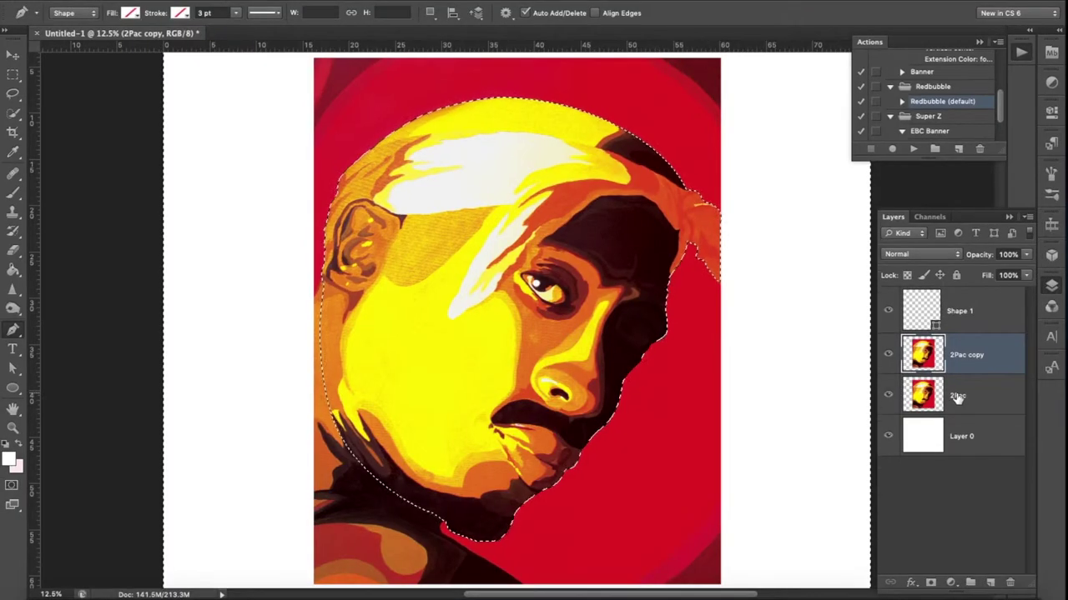
click(965, 407)
On 2Pac copy, delete everything outside the head, hide the original layer and deselect.
click(969, 350)
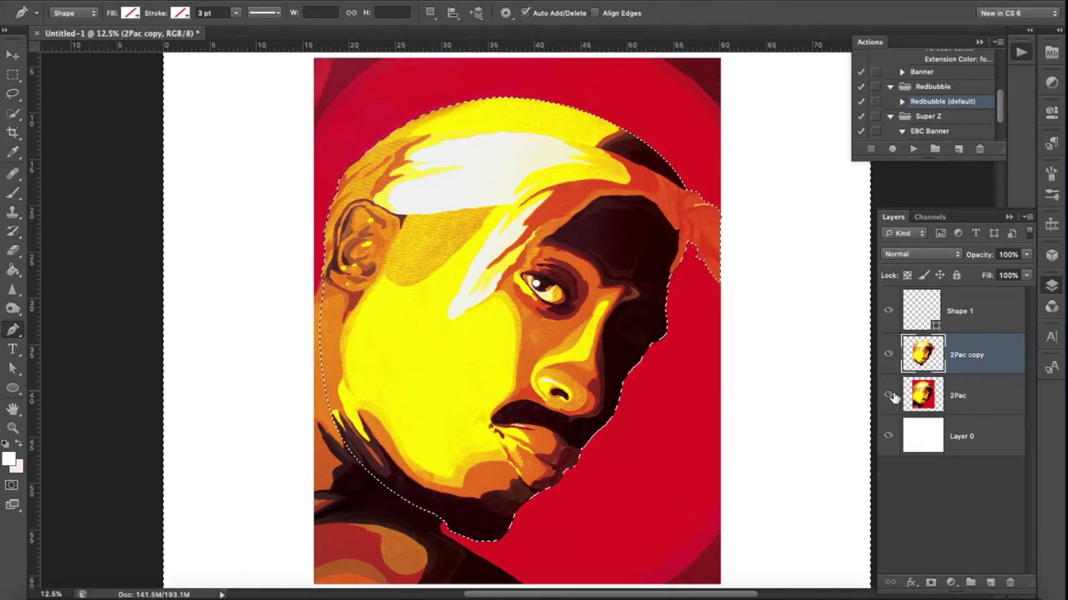
click(889, 395)
key(ctrl+shift+i)
key(Delete)
key(m)
key(ctrl+d)
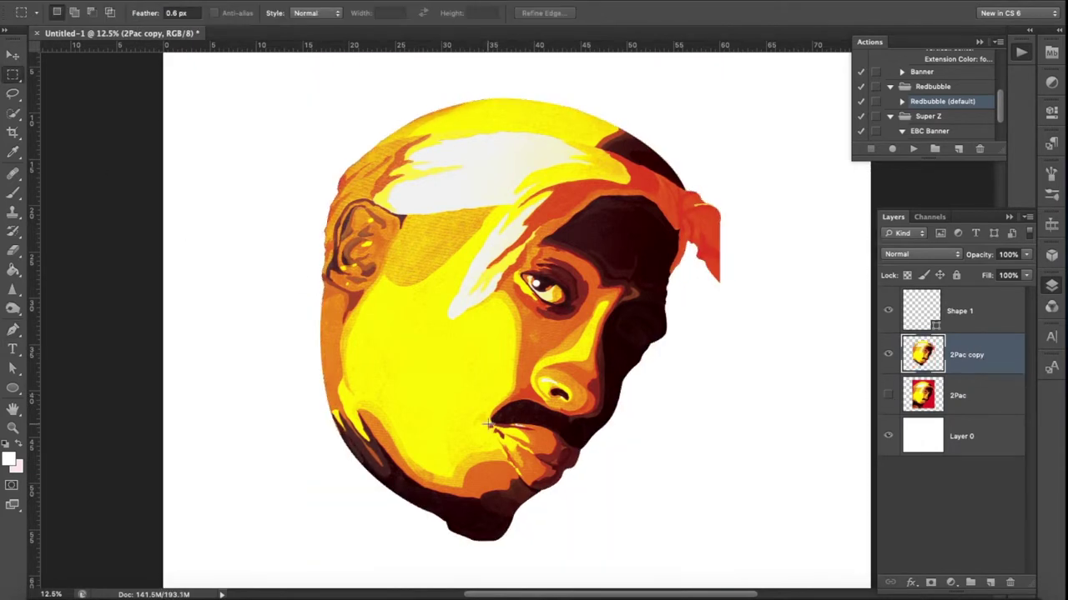
key(ctrl+minus)
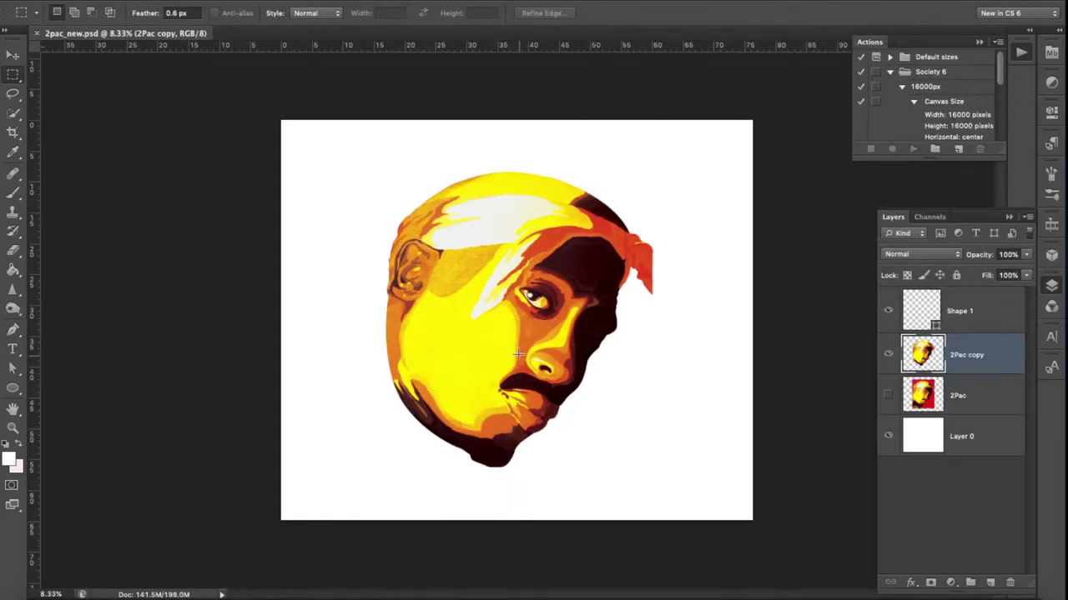
scroll(519, 353, up, 3)
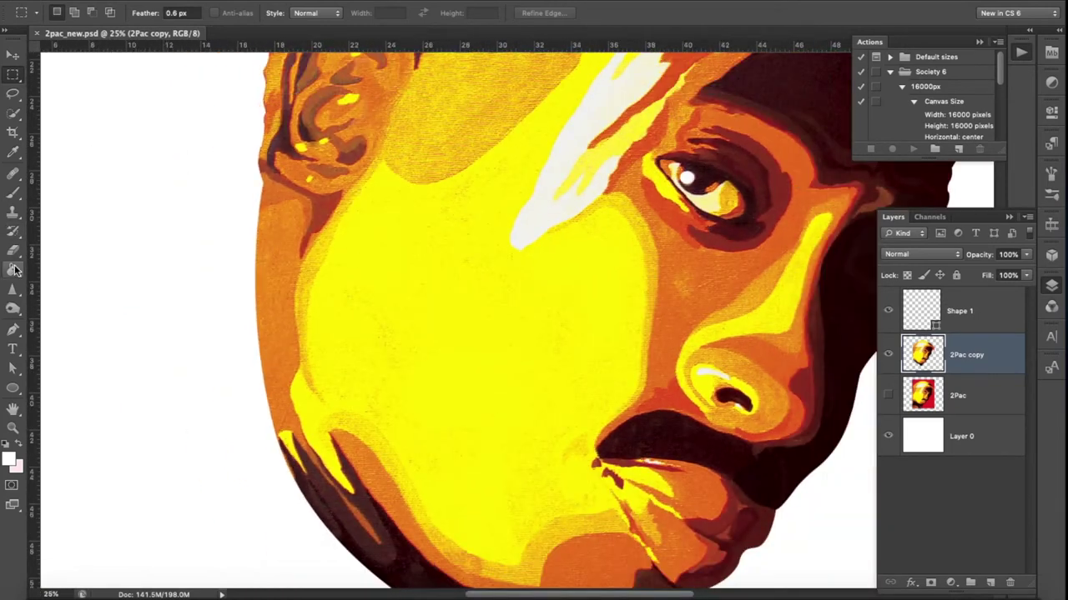
Trace a new pen path along the left jaw and cheek edge.
key(p)
scroll(319, 222, down, 3)
scroll(495, 525, down, 3)
click(497, 539)
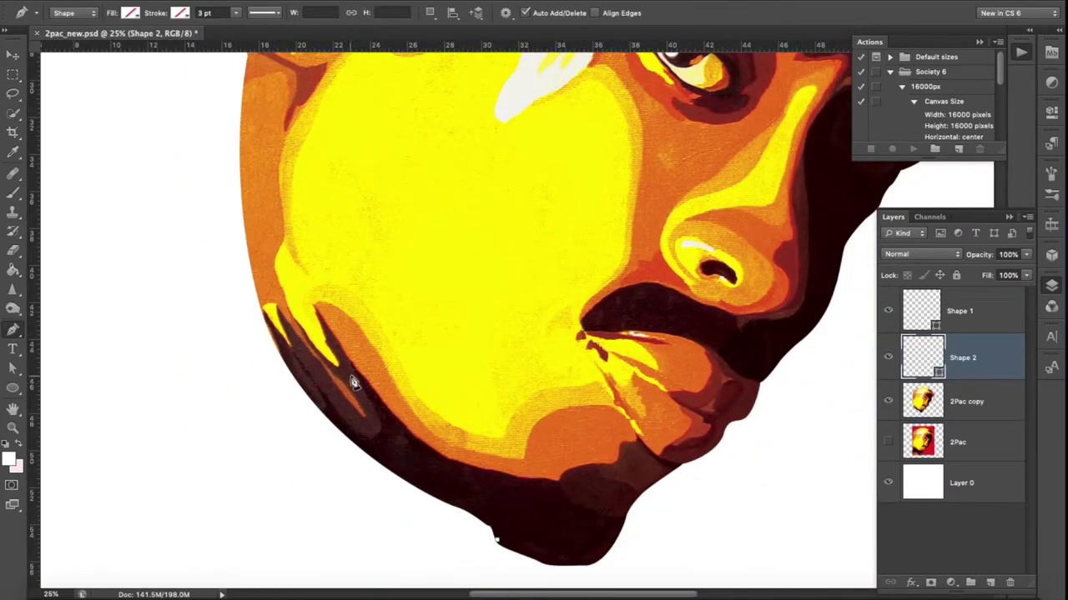
drag(317, 313, 312, 246)
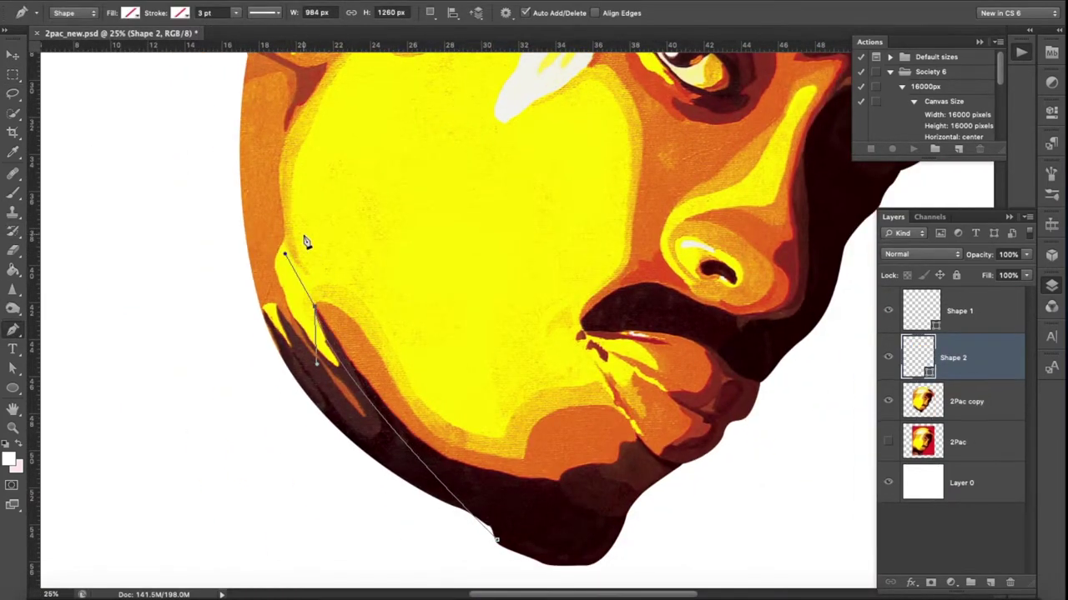
scroll(300, 154, up, 2)
scroll(246, 98, up, 4)
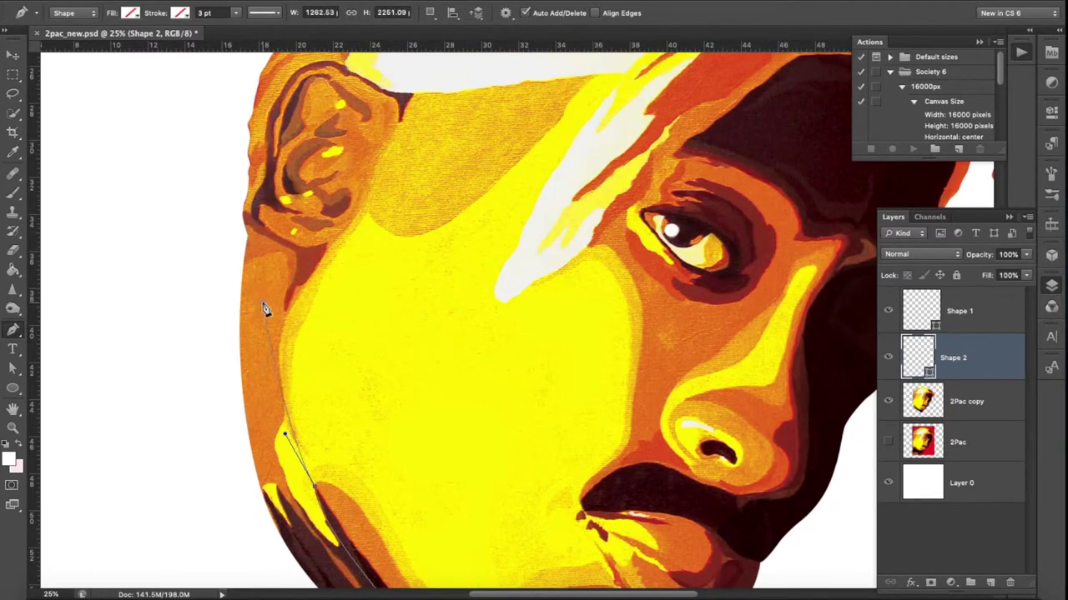
key(ctrl+plus)
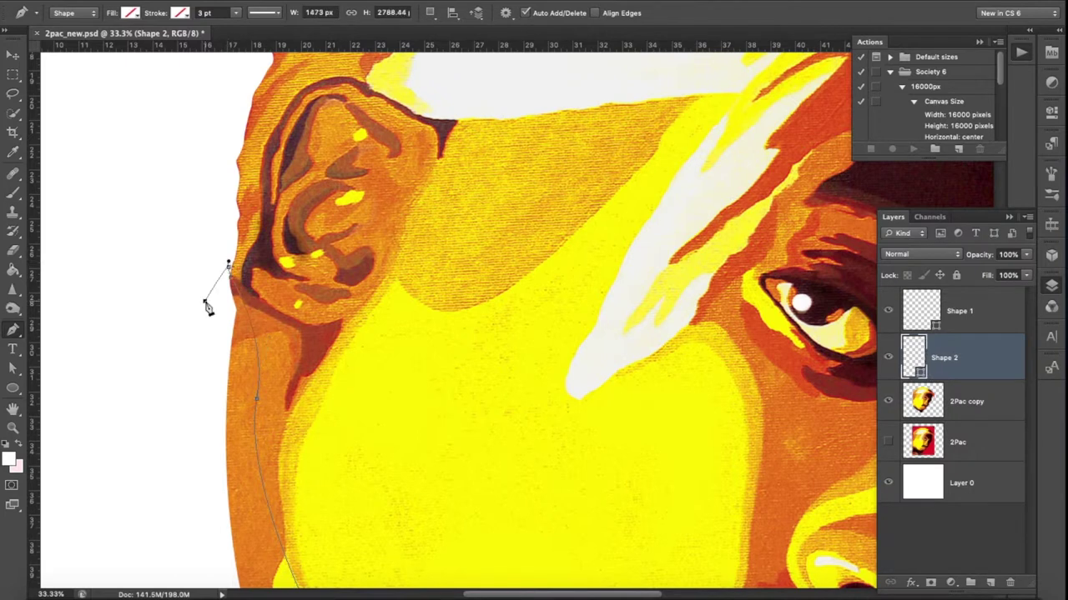
key(ctrl+minus)
Close the jaw path across the white background, make it a selection and delete that strip.
click(302, 376)
click(381, 410)
click(444, 426)
right_click(444, 420)
click(492, 465)
click(614, 208)
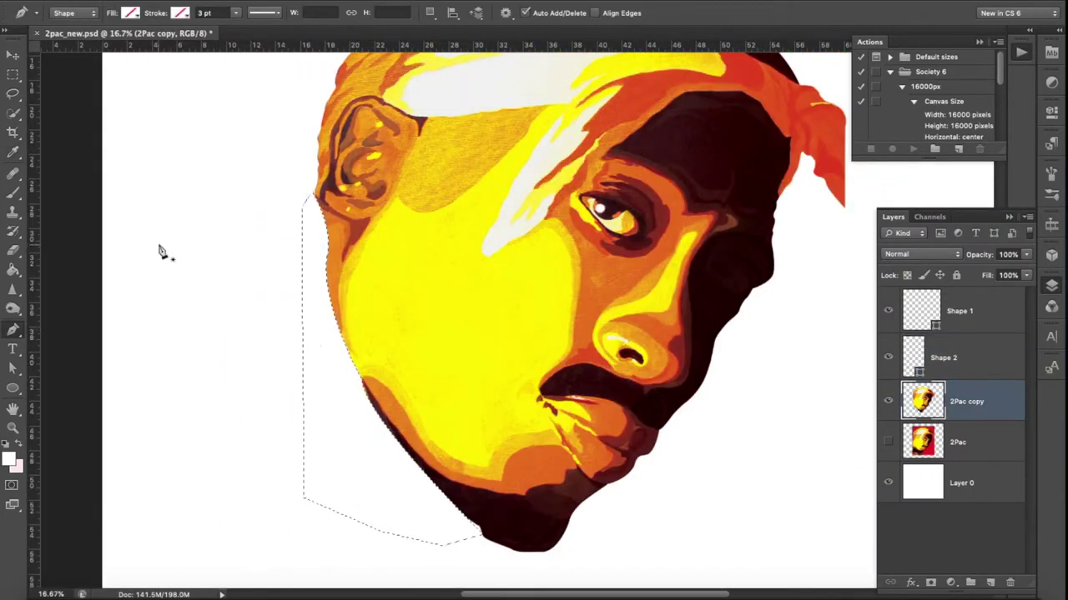
key(ctrl+d)
key(m)
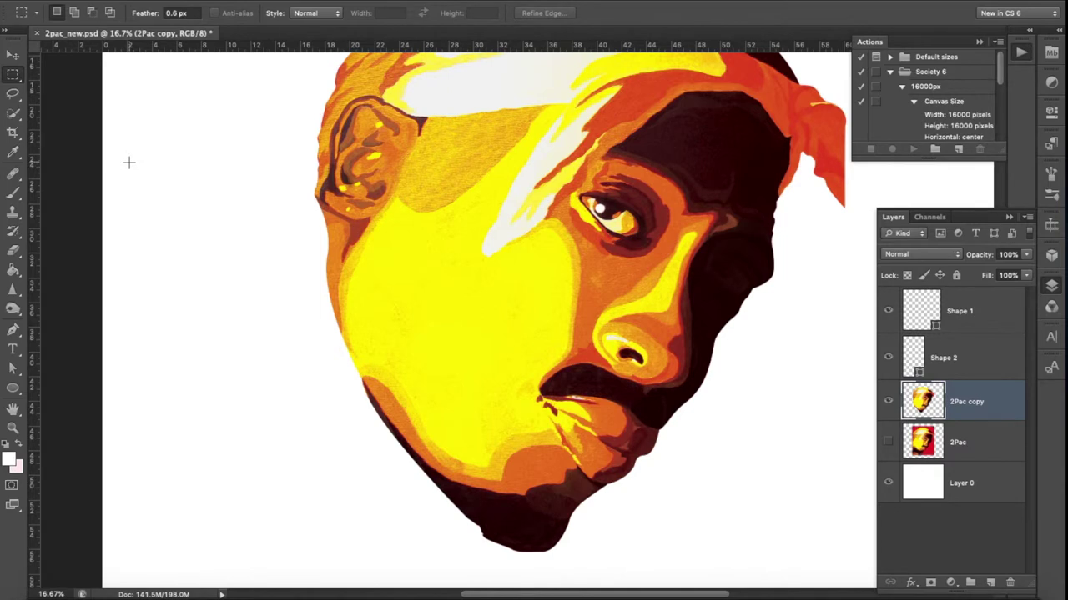
Trace another pen path along the cheek edge below the ear.
key(ctrl+plus)
key(p)
click(243, 401)
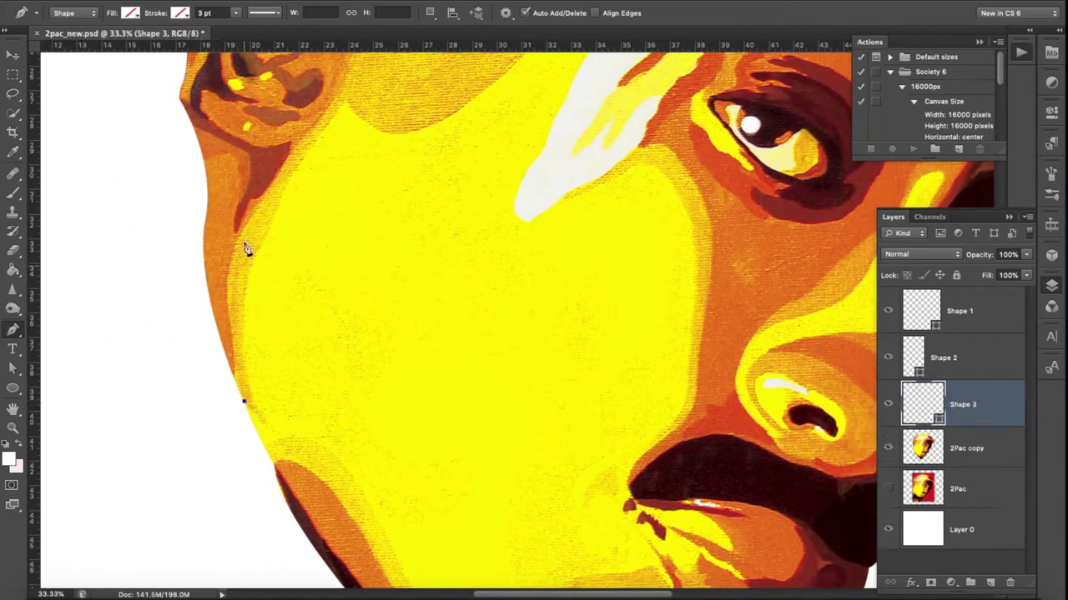
click(281, 142)
key(ctrl+plus)
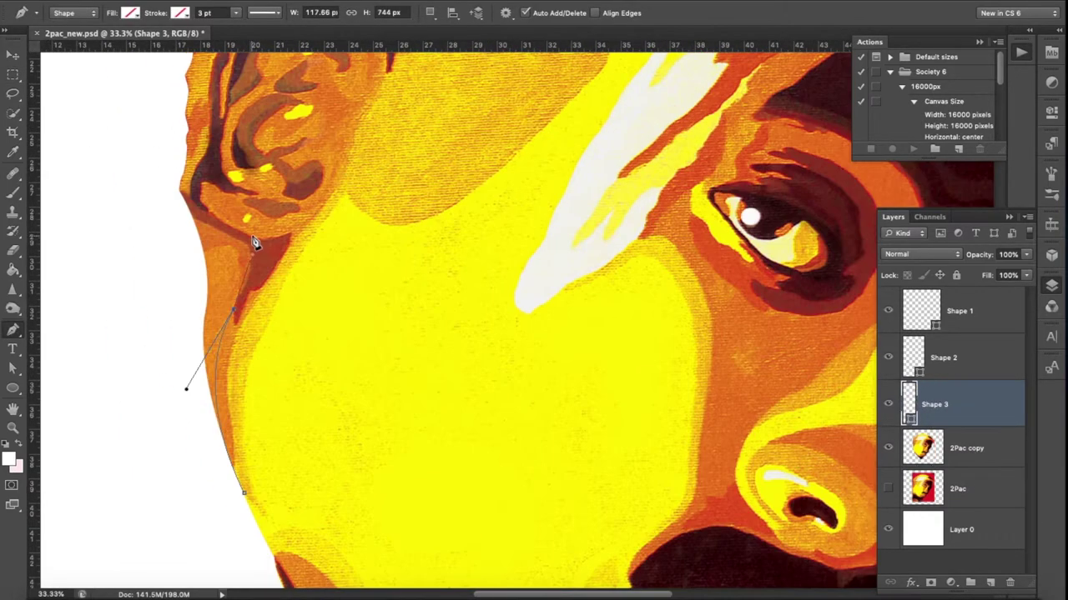
key(ctrl+plus)
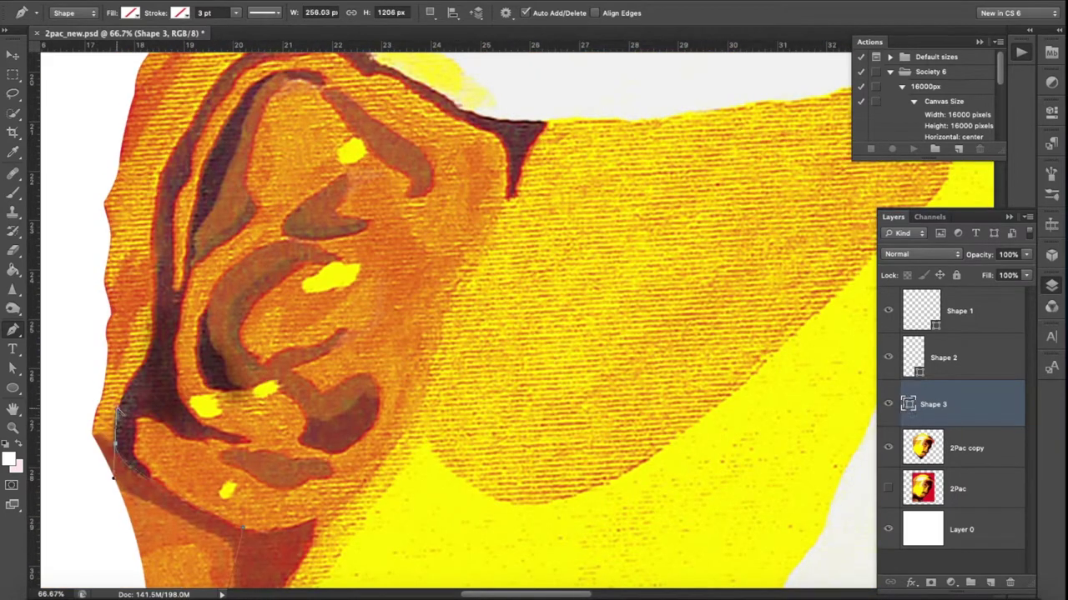
scroll(92, 417, down, 5)
key(ctrl+minus)
Close the below-ear path, make it a selection and delete that strip from 2Pac copy.
click(267, 460)
click(365, 456)
right_click(334, 442)
click(392, 506)
click(614, 209)
click(631, 195)
click(966, 447)
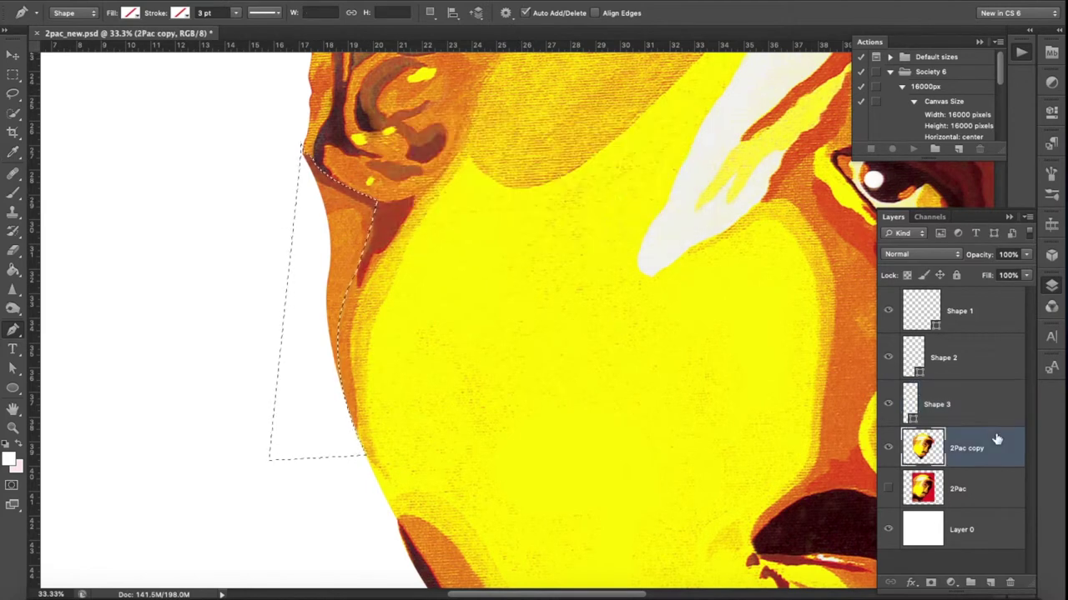
key(m)
key(ctrl+minus)
key(ctrl+minus)
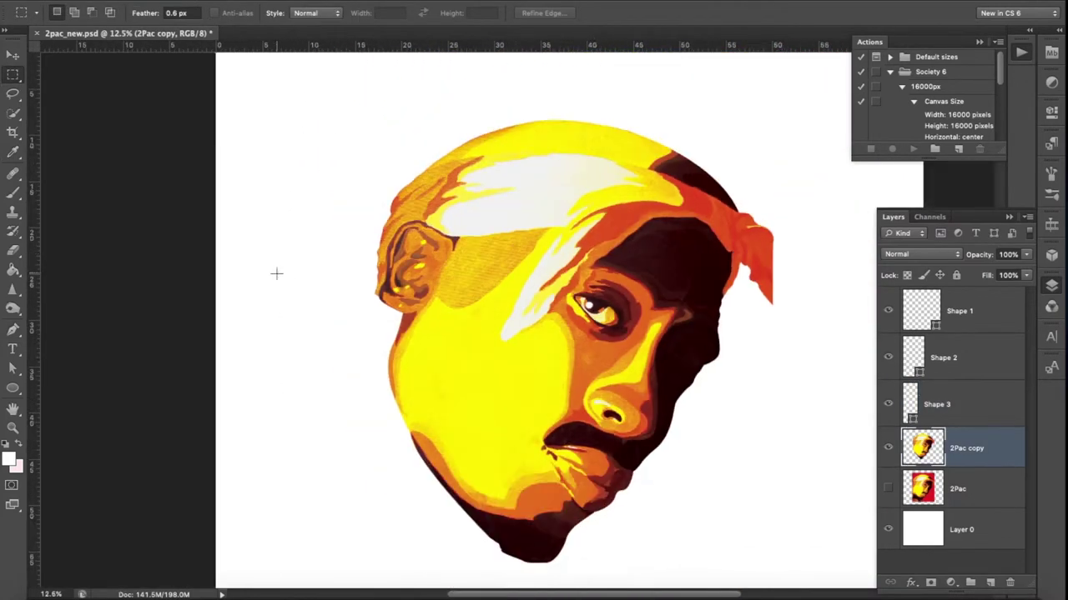
Hide the Shape 3 path layer and zoom in on the chin.
key(alt+bracketright)
click(889, 406)
key(ctrl+plus)
key(ctrl+plus)
key(ctrl+plus)
scroll(643, 400, down, 5)
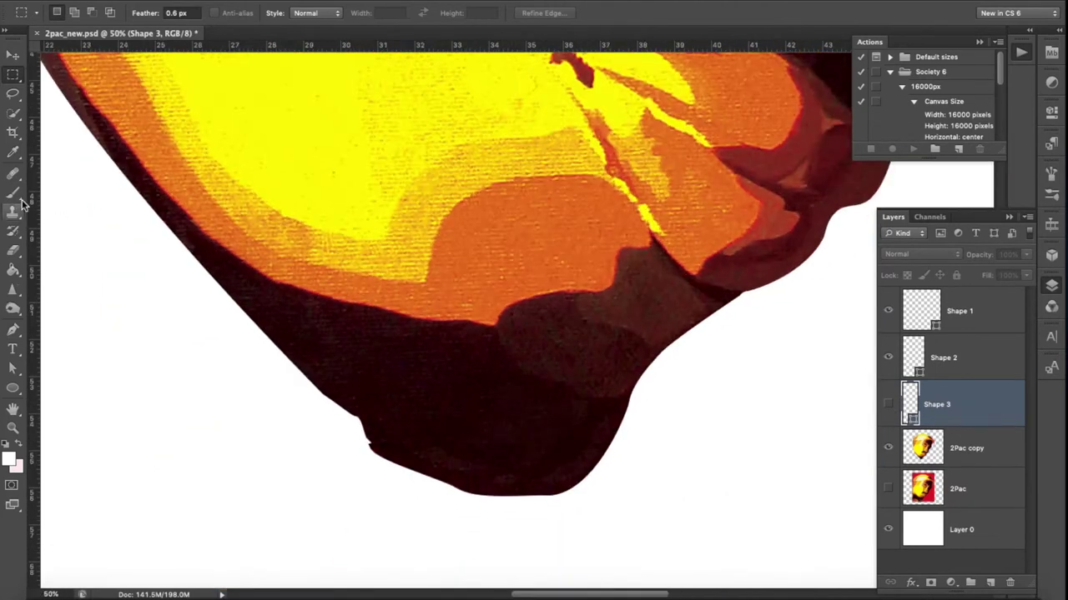
click(15, 331)
Outline a closed pen path around the strip below the chin.
click(311, 385)
click(499, 503)
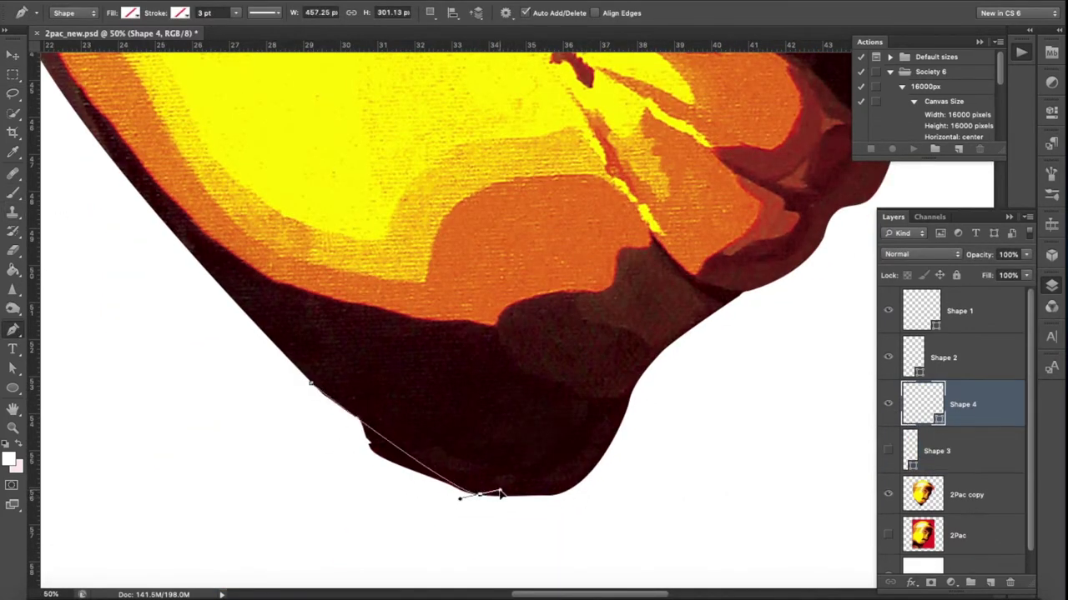
key(ctrl+z)
click(379, 431)
click(573, 505)
click(406, 529)
click(310, 441)
click(311, 385)
Delete the chin strip from 2Pac copy, deselect and zoom to the bandana and eye.
click(968, 494)
key(m)
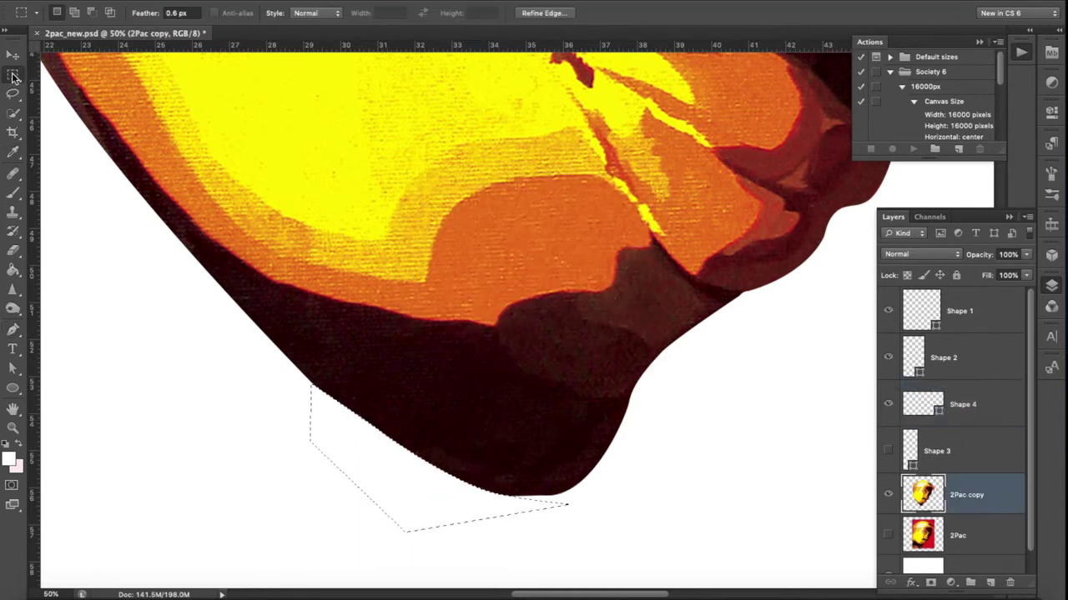
key(ctrl+minus)
scroll(281, 330, up, 5)
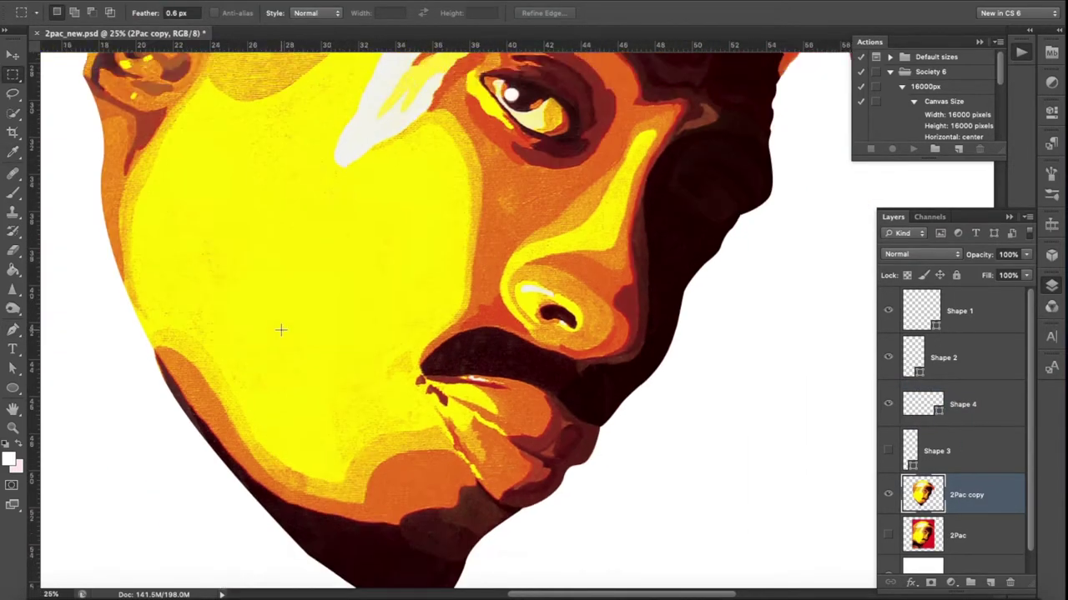
key(ctrl+minus)
key(ctrl+minus)
key(ctrl+plus)
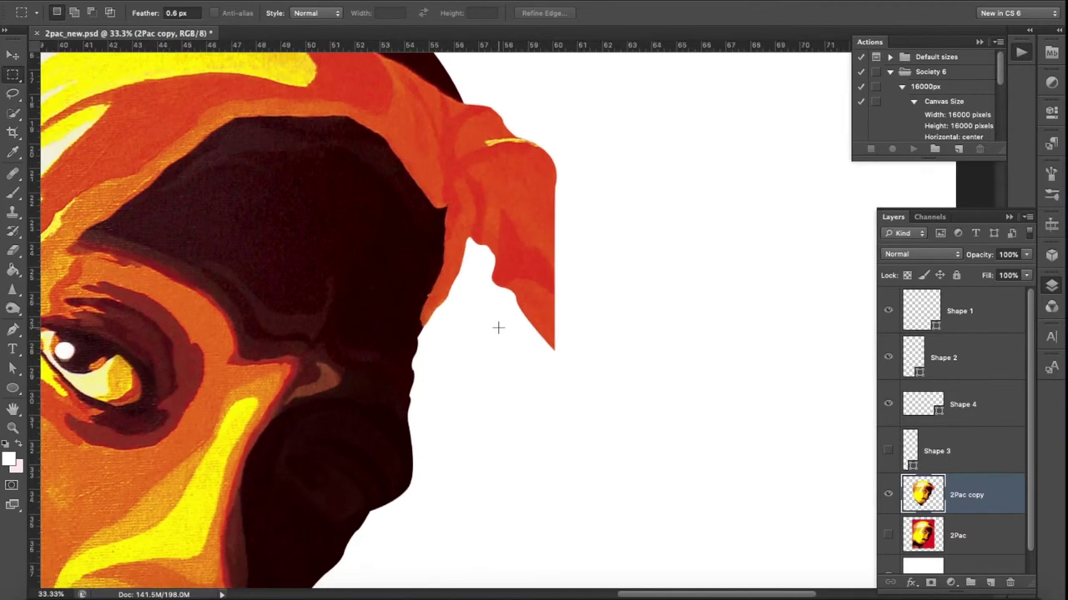
Trace a closed pen path around the bandana's hanging tail and turn it into a selection.
drag(15, 333, 59, 331)
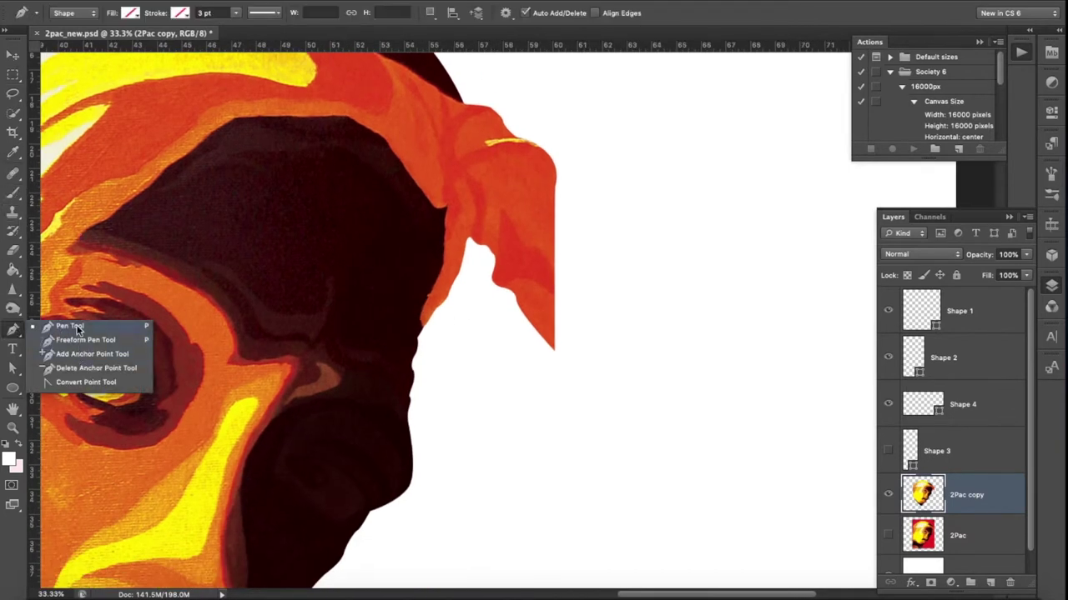
click(554, 167)
drag(615, 235, 623, 252)
click(648, 310)
drag(640, 379, 633, 433)
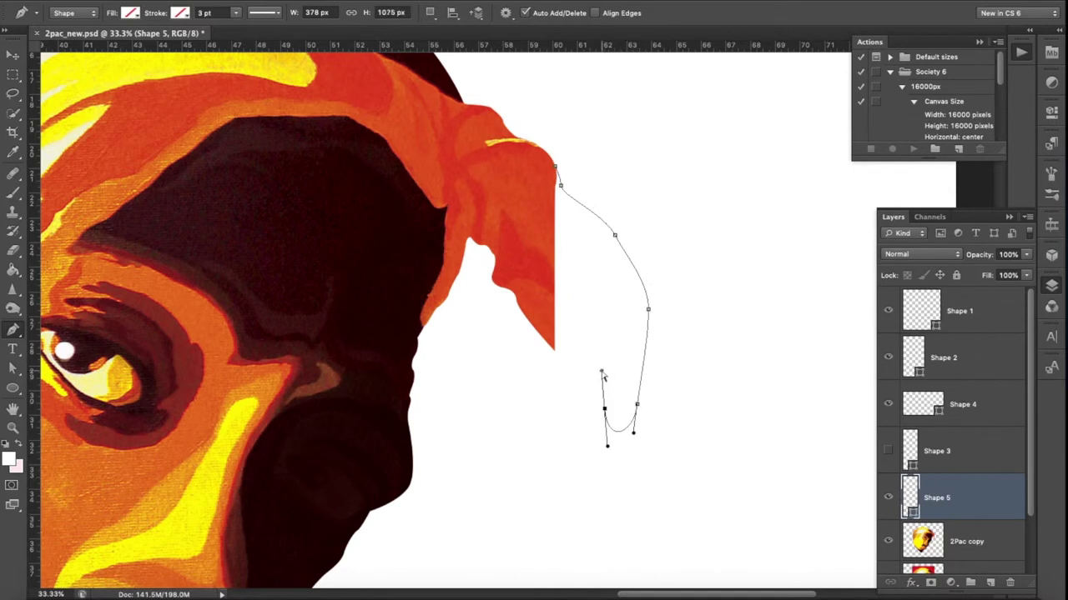
click(555, 169)
right_click(563, 284)
click(701, 353)
click(921, 542)
Clone orange bandana fabric over the tail's white gap, then deselect and zoom out.
key(s)
alt+click(501, 219)
drag(667, 302, 746, 409)
mouse_move(717, 542)
mouse_down()
mouse_move(739, 453)
mouse_move(781, 467)
mouse_up()
drag(734, 409, 742, 476)
mouse_move(594, 340)
mouse_down()
mouse_move(707, 519)
mouse_move(686, 376)
mouse_move(697, 404)
mouse_move(671, 350)
mouse_move(692, 450)
mouse_move(667, 376)
mouse_move(734, 370)
mouse_move(651, 467)
mouse_move(709, 351)
mouse_move(634, 417)
mouse_move(677, 430)
mouse_up()
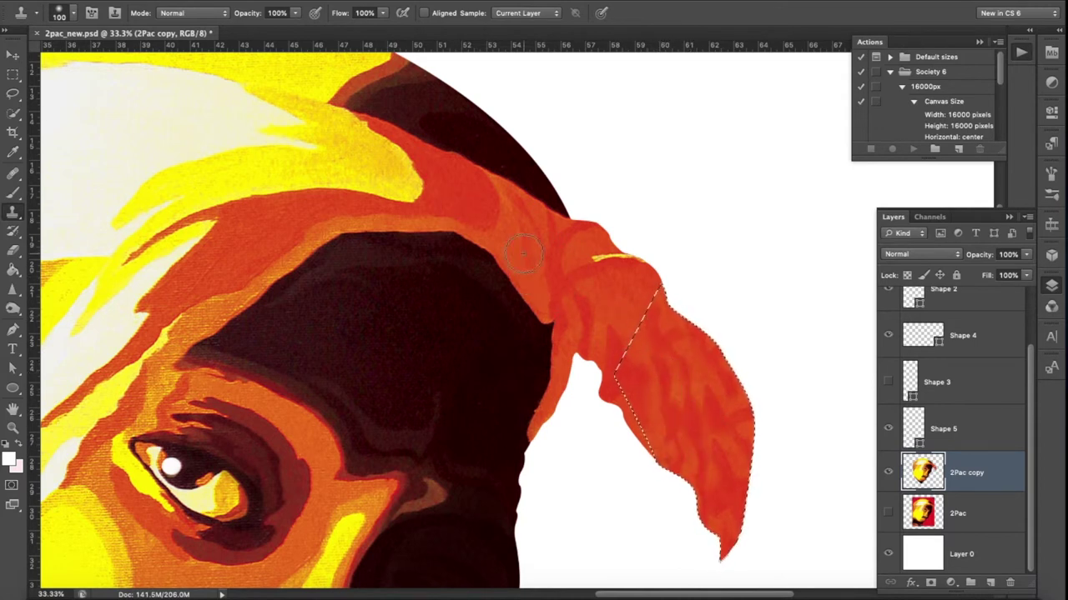
key(m)
key(ctrl+d)
key(ctrl+minus)
key(ctrl+minus)
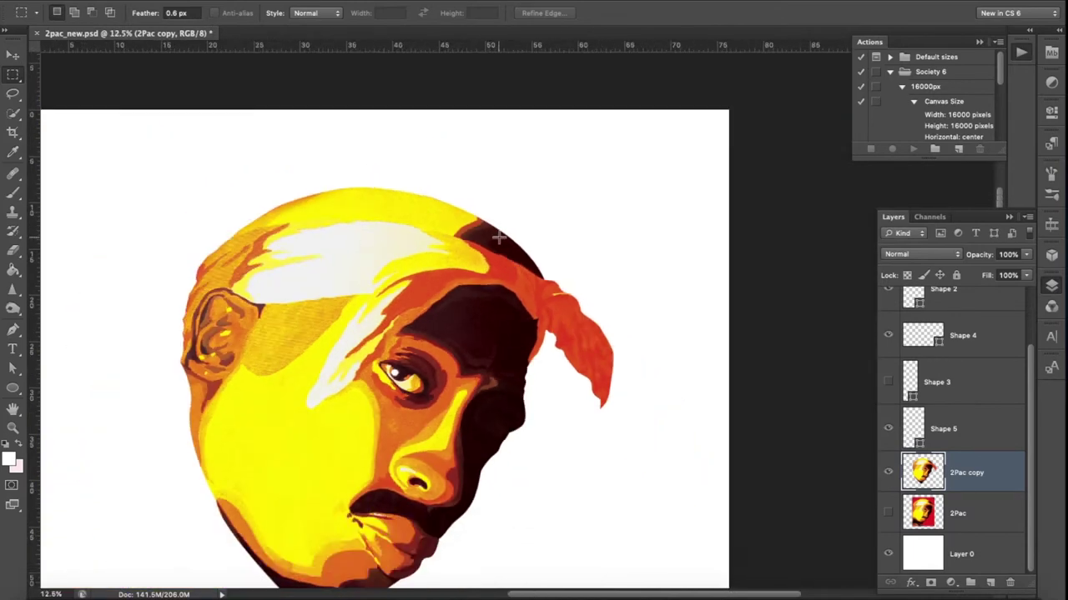
Trace a closed pen path along the head's top-right edge above the bandana knot.
key(ctrl+plus)
key(p)
key(ctrl+plus)
key(ctrl+plus)
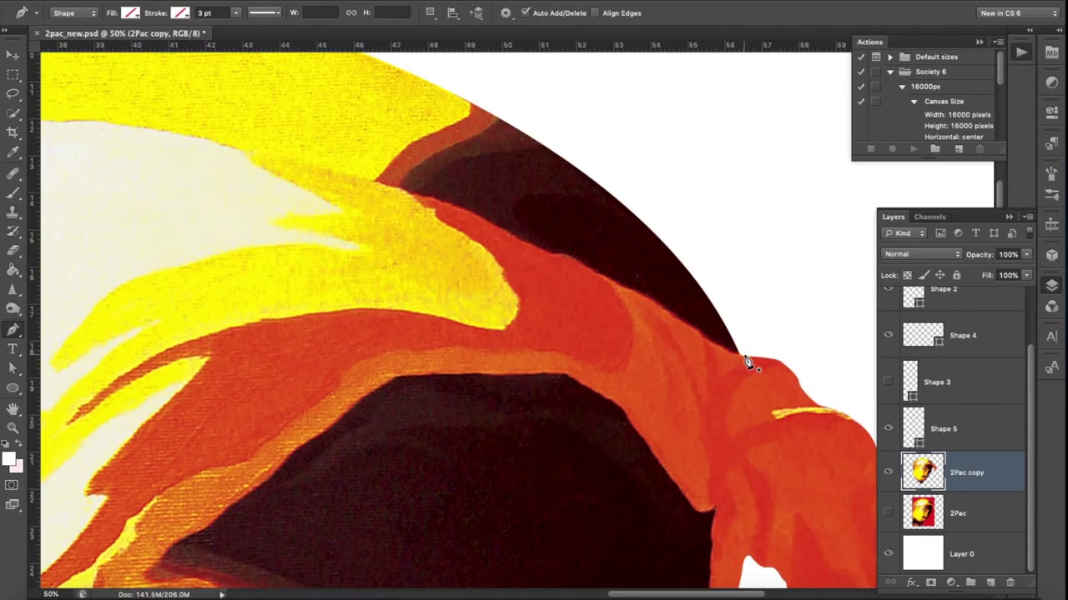
key(ctrl+plus)
click(659, 367)
click(628, 368)
key(ctrl+minus)
key(ctrl+minus)
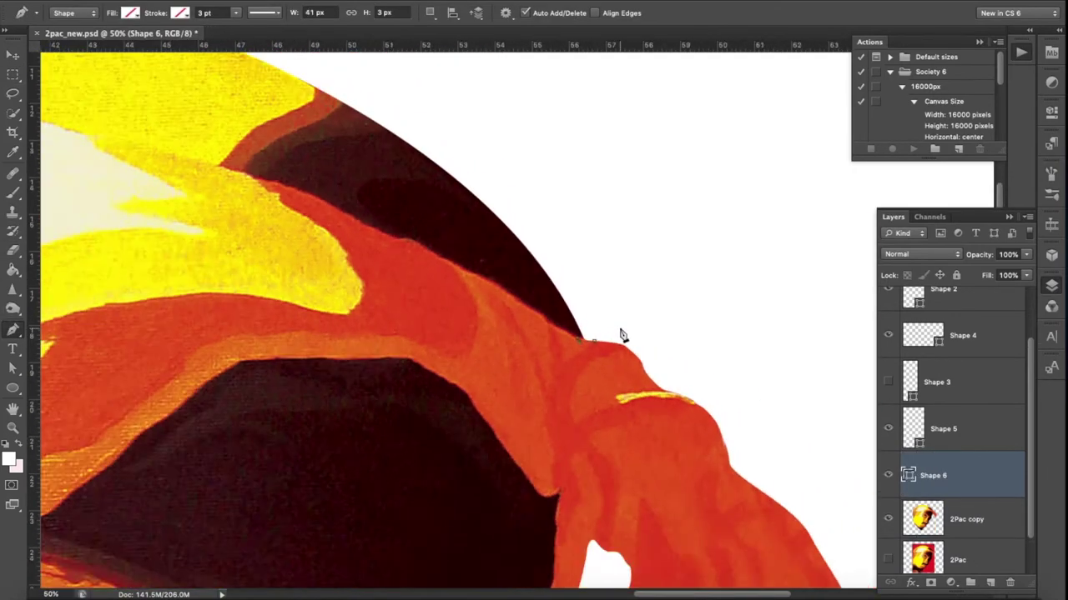
key(ctrl+minus)
drag(427, 261, 505, 319)
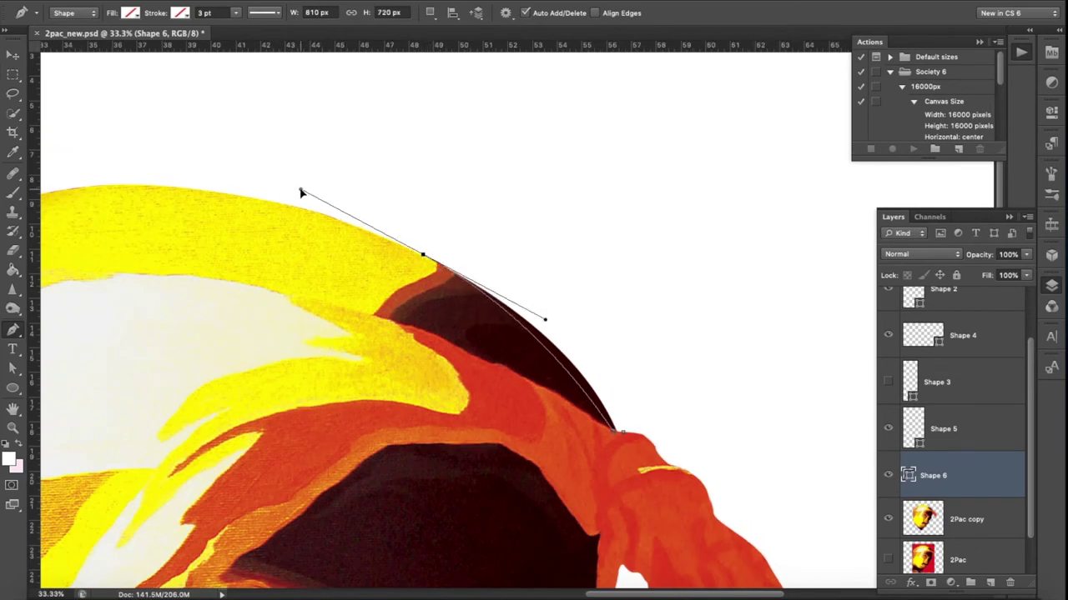
click(541, 270)
click(658, 400)
Convert the head-edge path to a selection, delete it from 2Pac copy, and deselect.
right_click(627, 407)
click(657, 467)
click(657, 467)
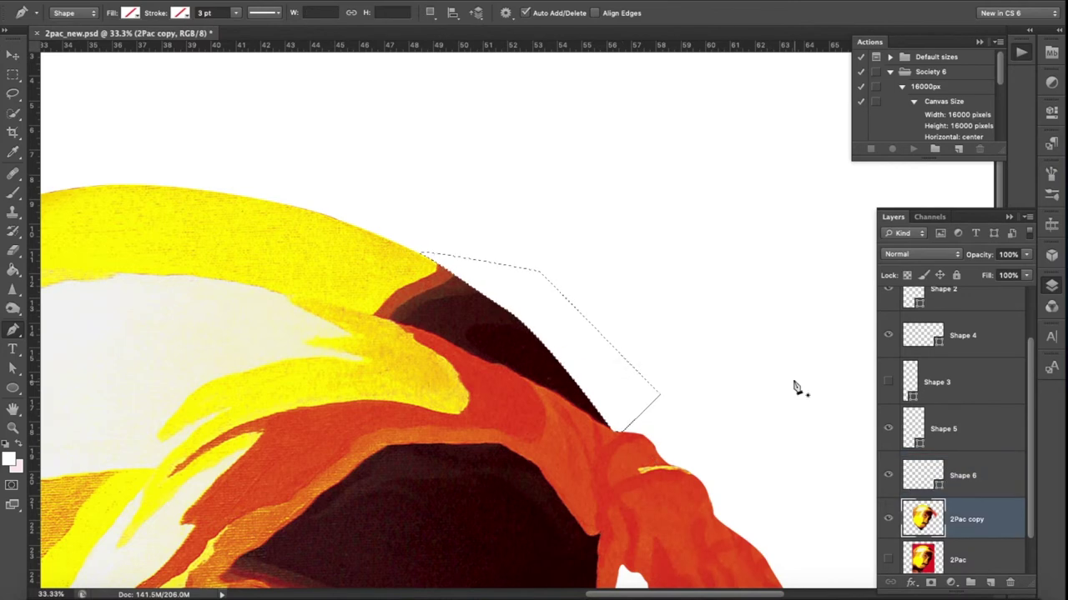
key(l)
click(734, 334)
key(a)
key(Delete)
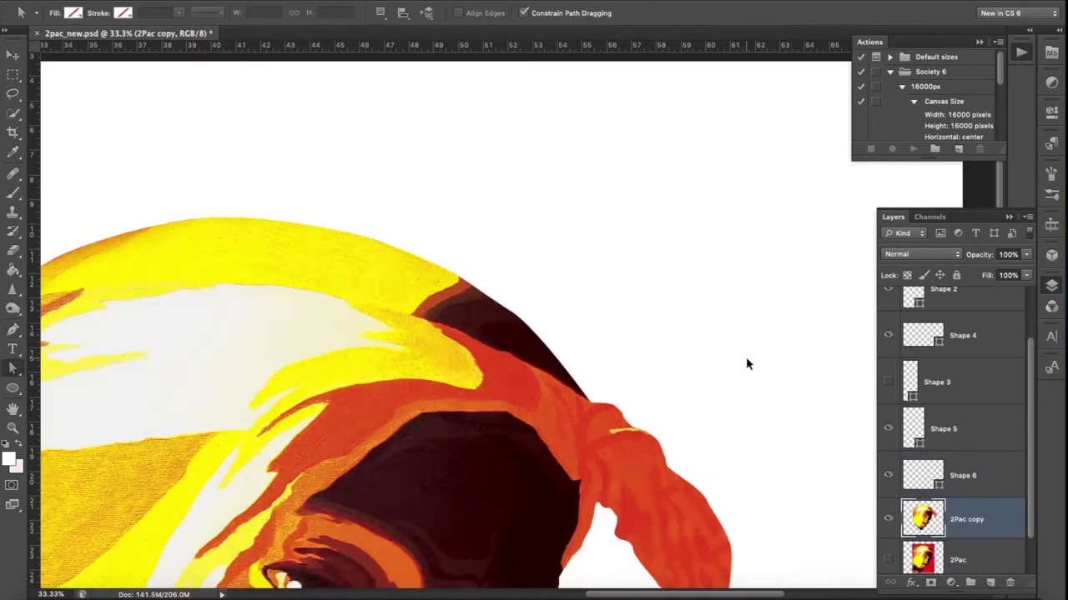
scroll(746, 361, down, 3)
scroll(297, 264, up, 5)
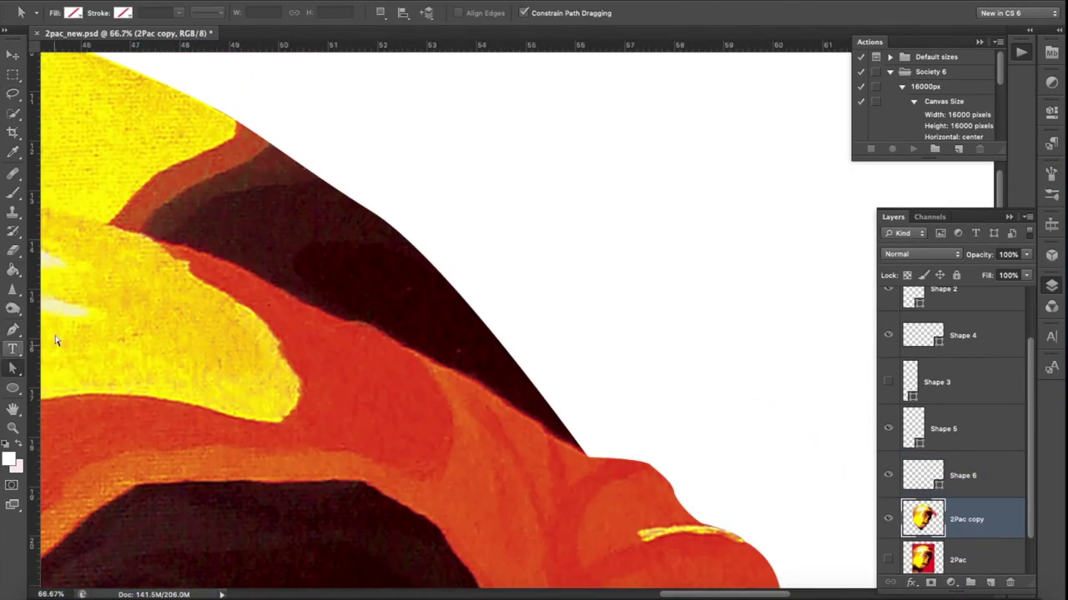
Trim a strip along the dark hair edge with a pen-path selection, then zoom out.
key(p)
click(324, 177)
mouse_move(567, 441)
mouse_down()
mouse_move(659, 594)
mouse_move(682, 585)
mouse_up()
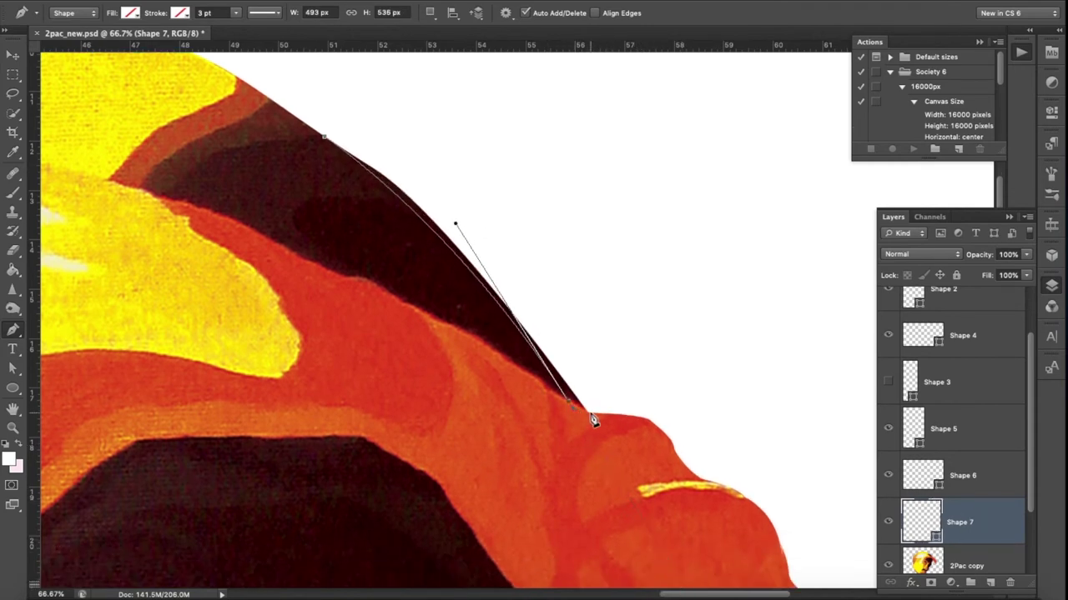
right_click(517, 330)
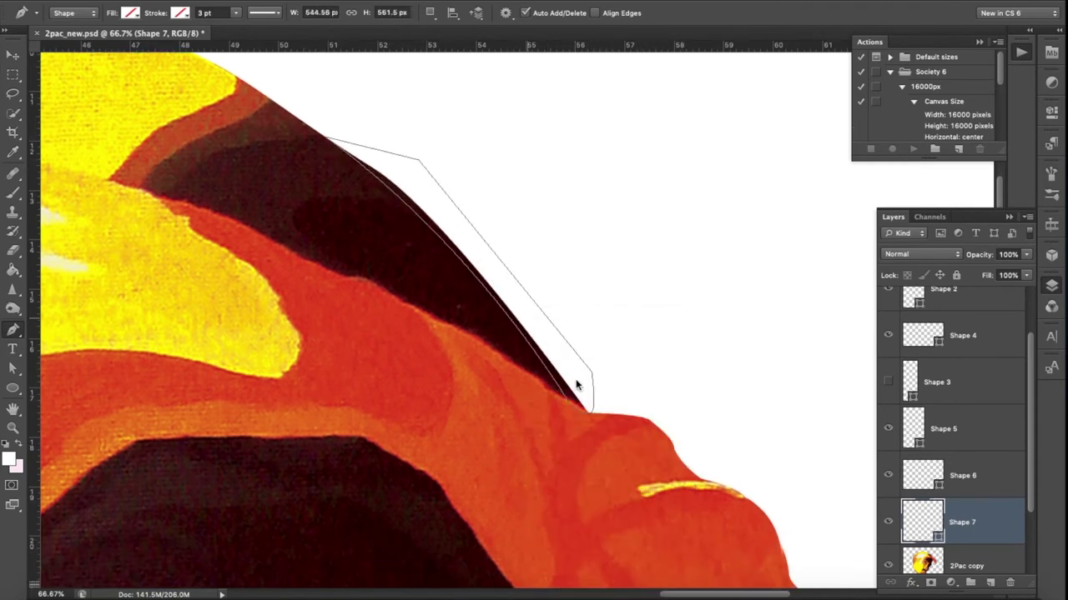
click(572, 381)
click(965, 554)
key(m)
key(ctrl+minus)
key(ctrl+minus)
key(ctrl+minus)
key(ctrl+minus)
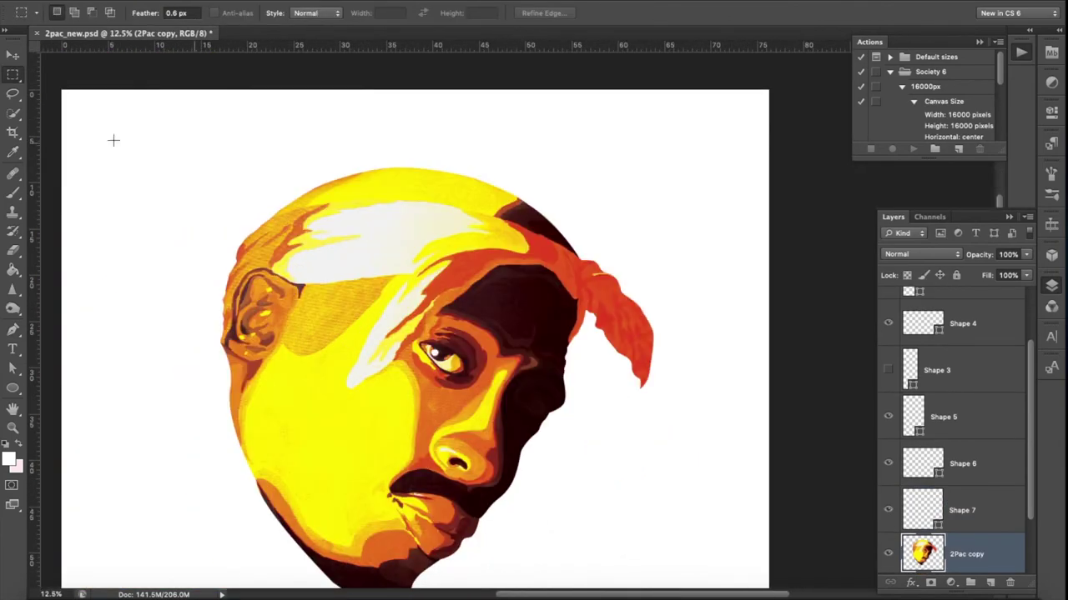
Select the Move tool to preview the finished cut-out head.
click(12, 54)
key(ctrl+minus)
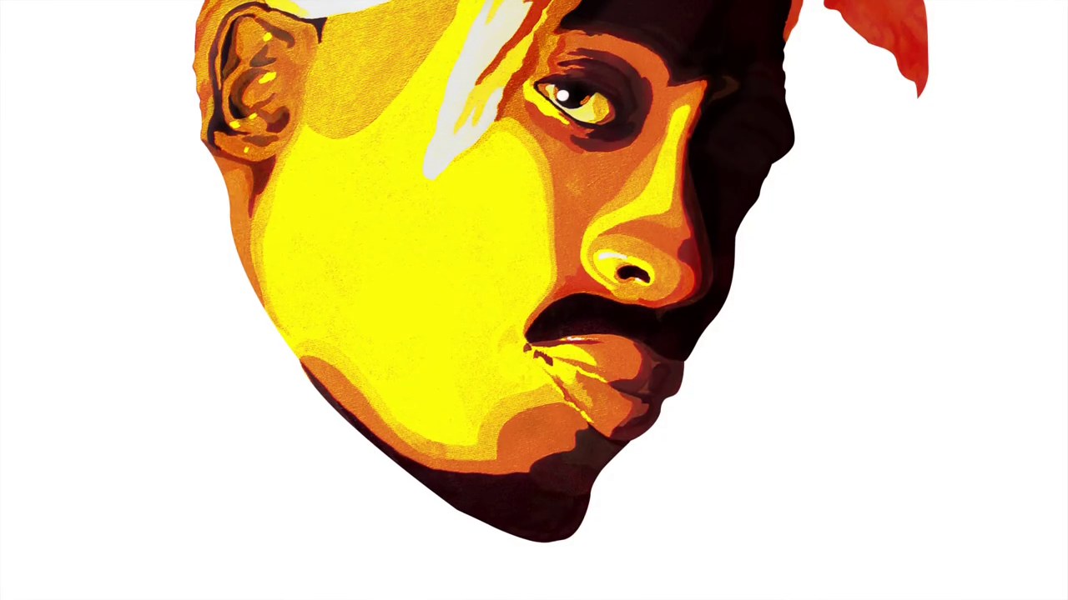